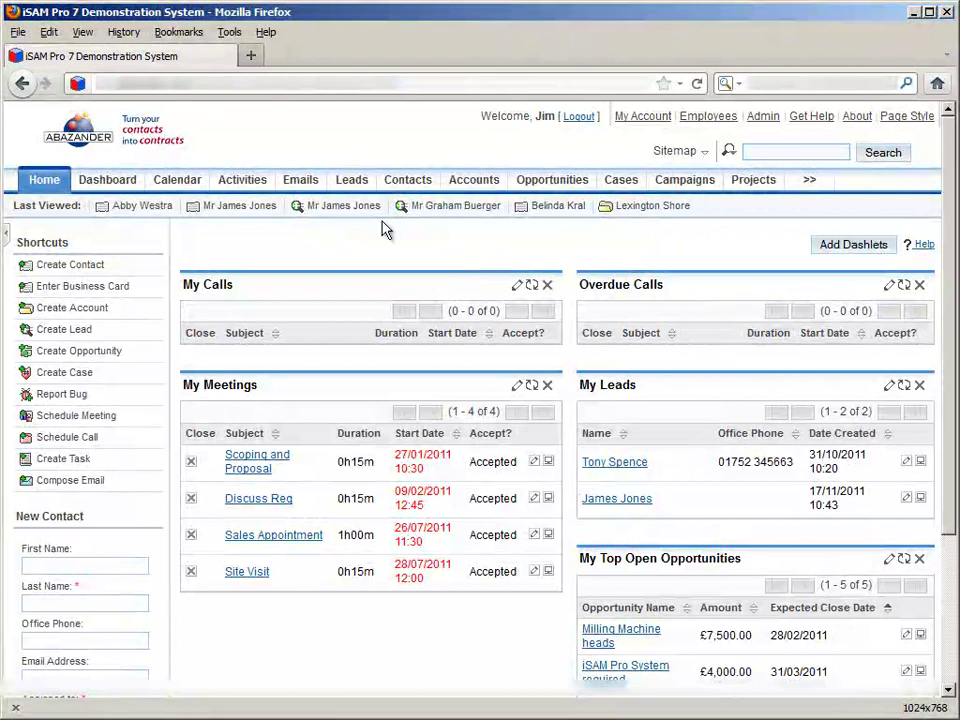
Go to the Leads section
click(350, 184)
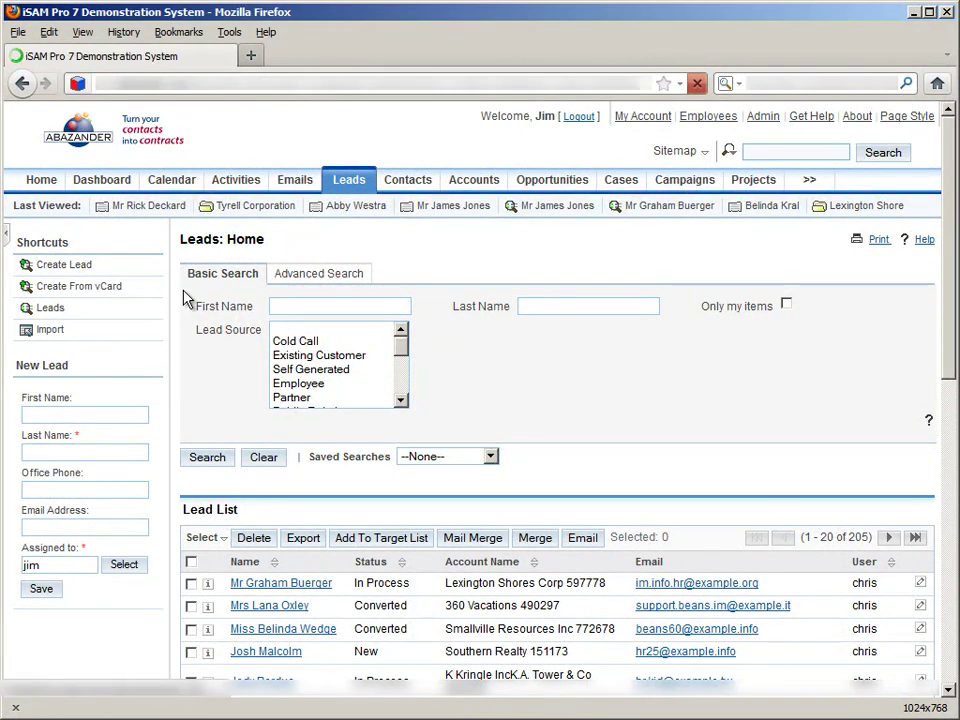
Give the new lead the salutation Mr and enter its first and last name
click(323, 508)
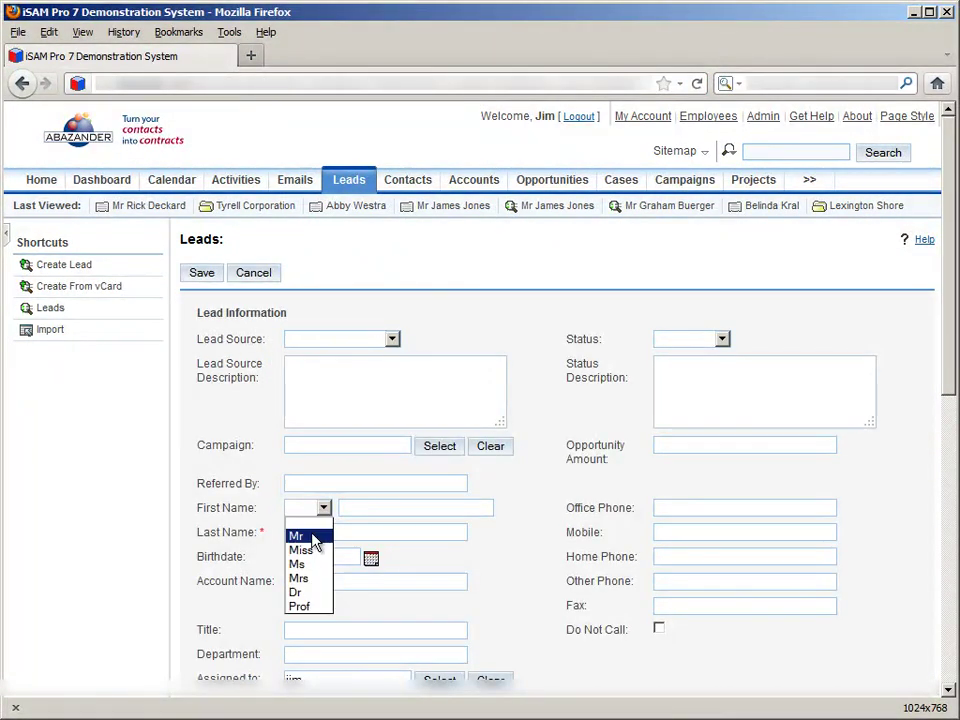
click(317, 536)
click(353, 505)
text(Rick)
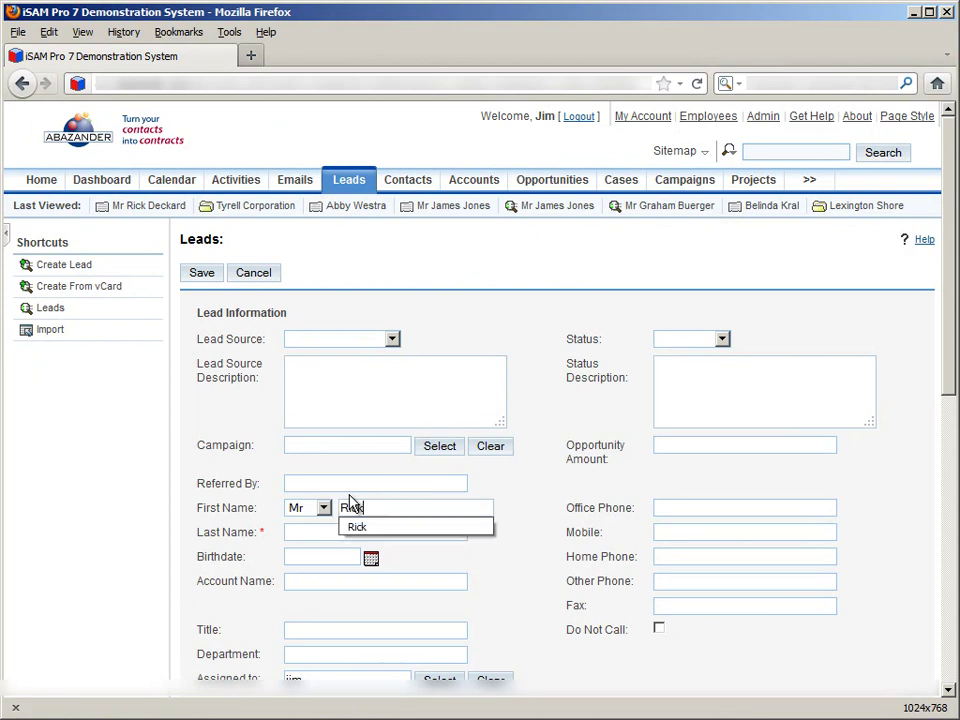
key(Tab)
key(Tab)
text(Deckard)
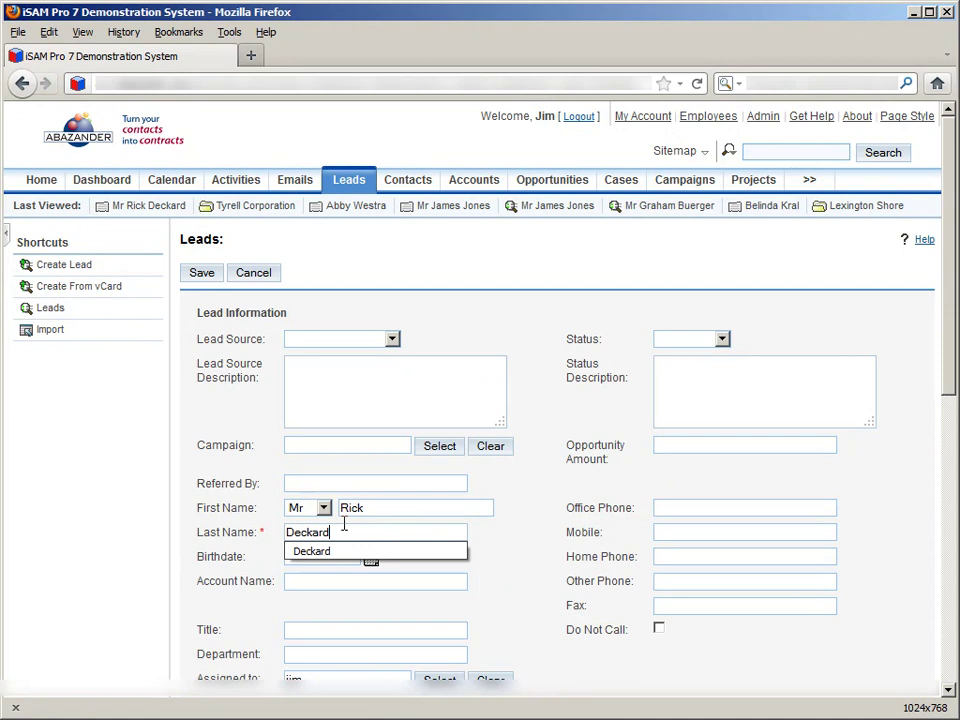
click(476, 546)
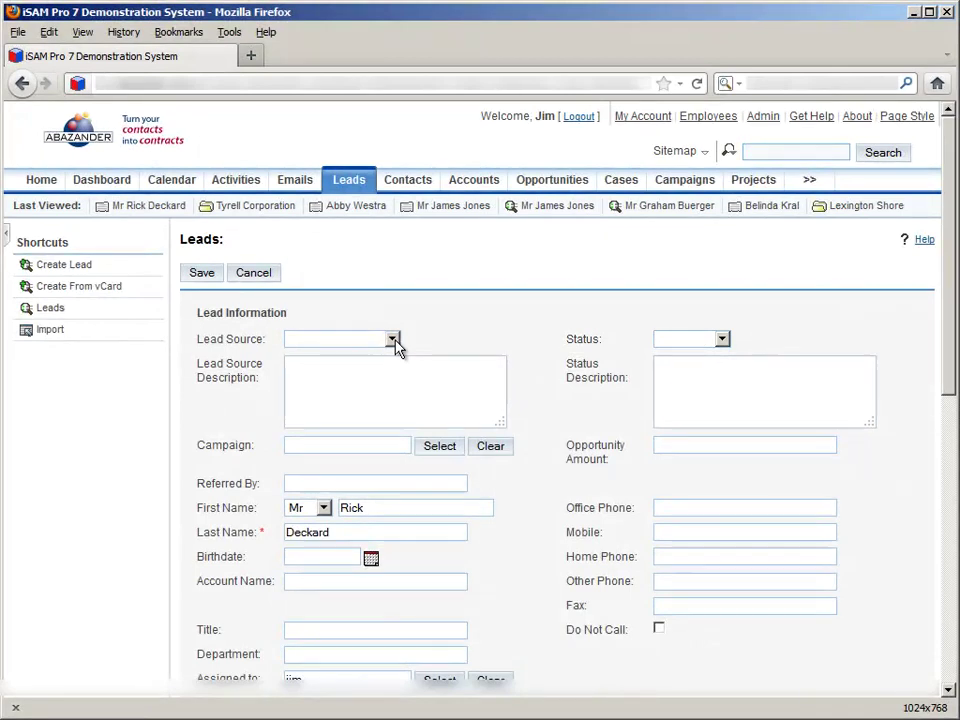
Set the lead's Lead Source to Conference
click(393, 342)
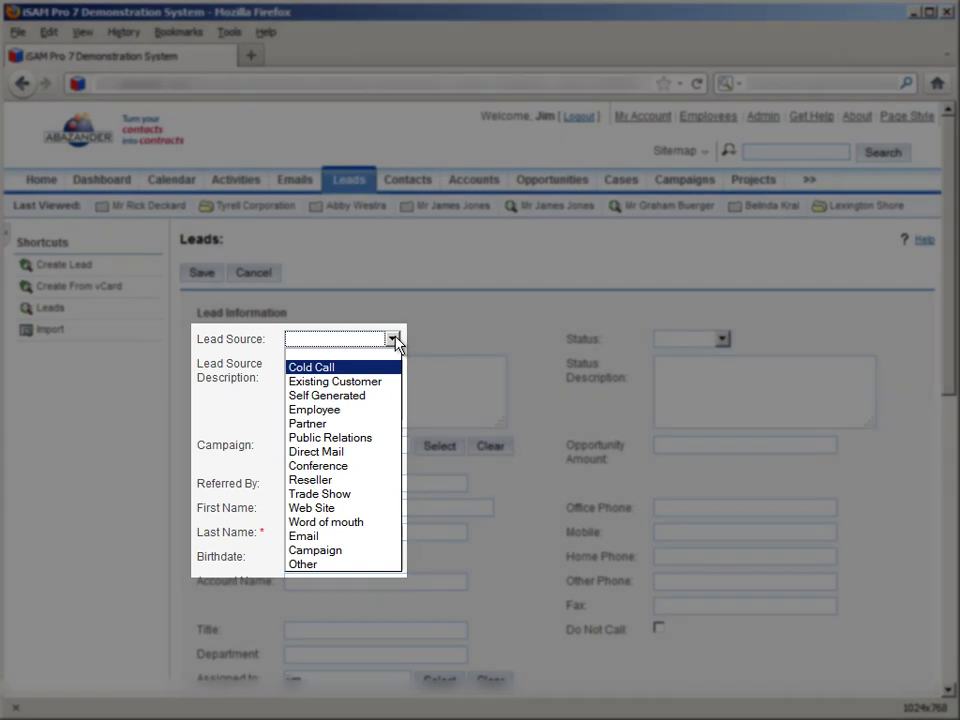
click(394, 341)
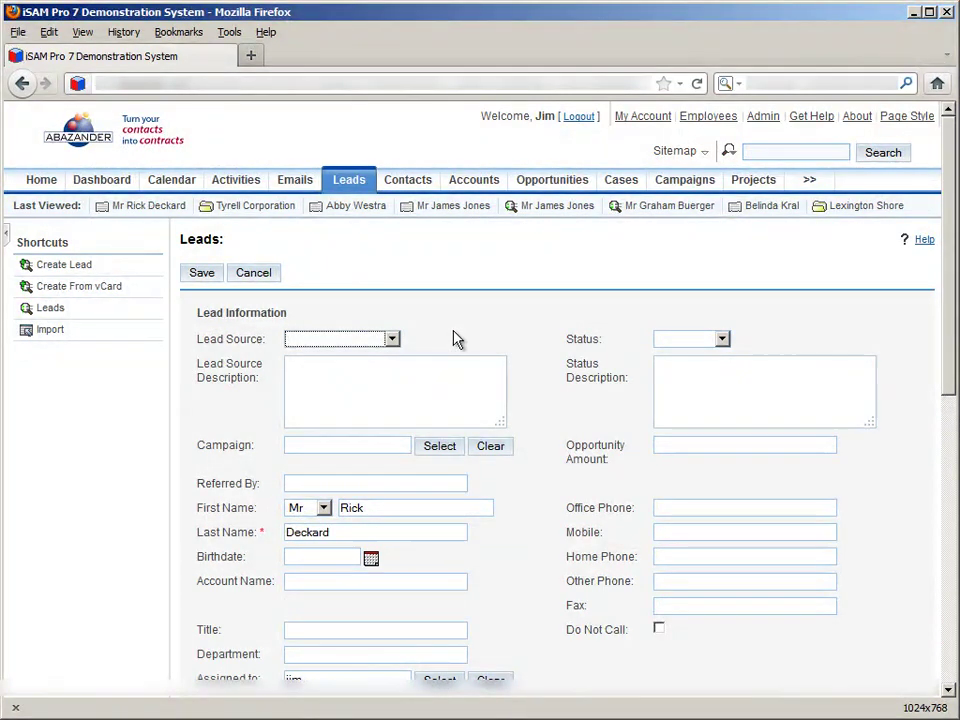
click(393, 343)
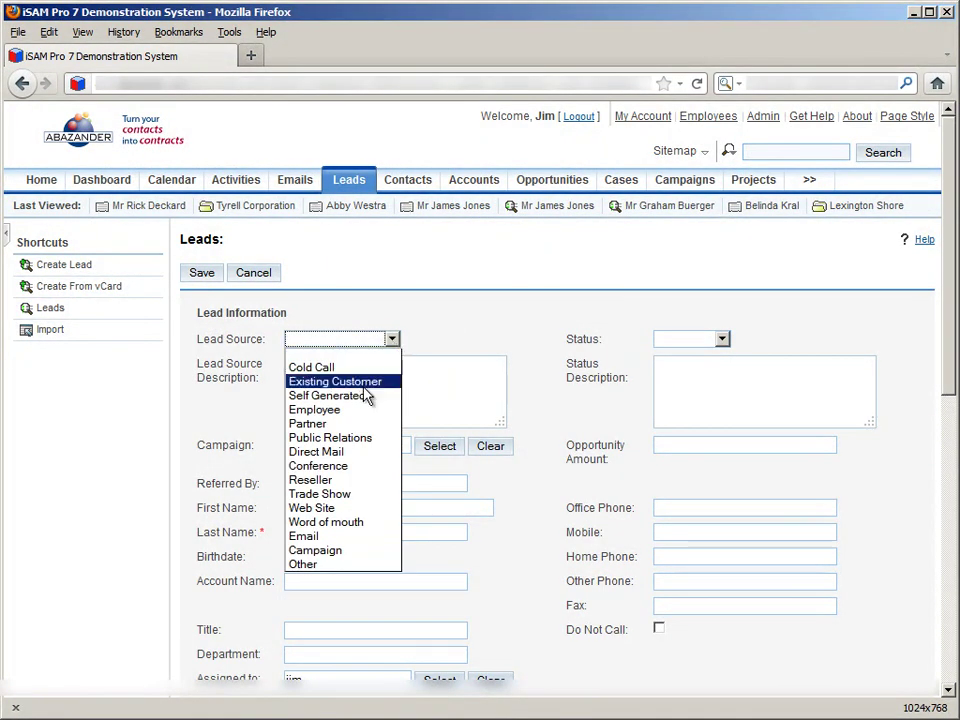
click(355, 466)
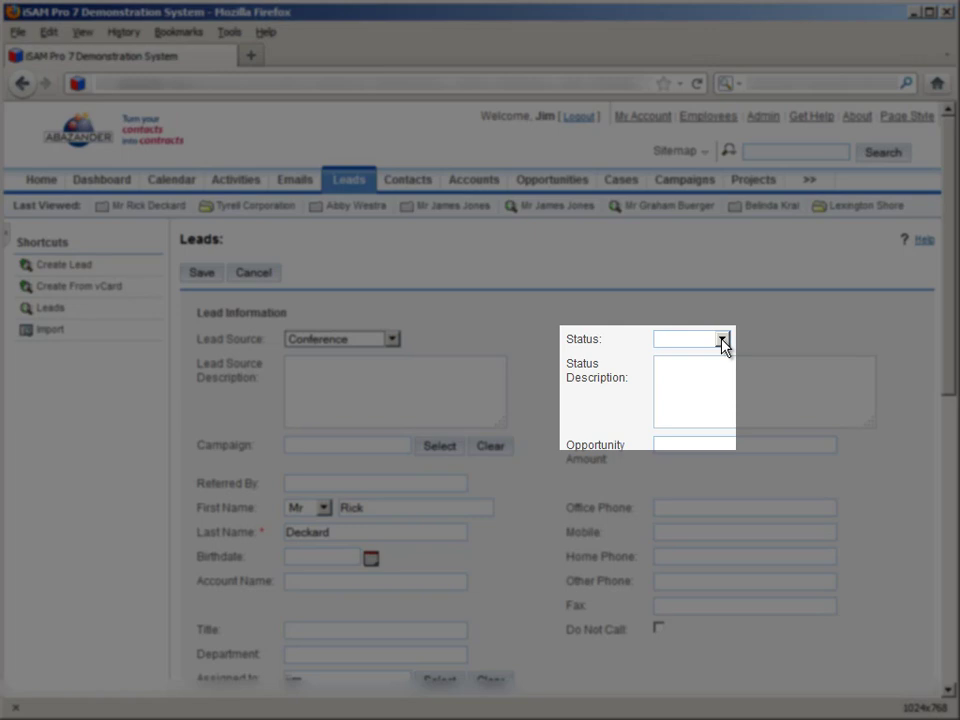
Set the lead's status to New and save the lead
click(722, 341)
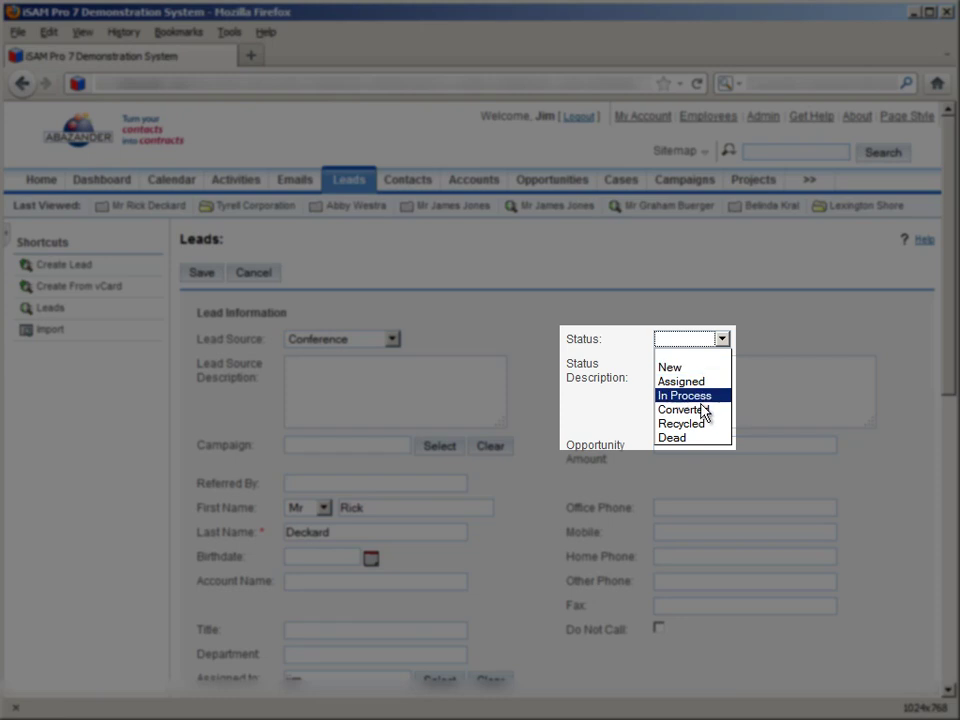
click(688, 368)
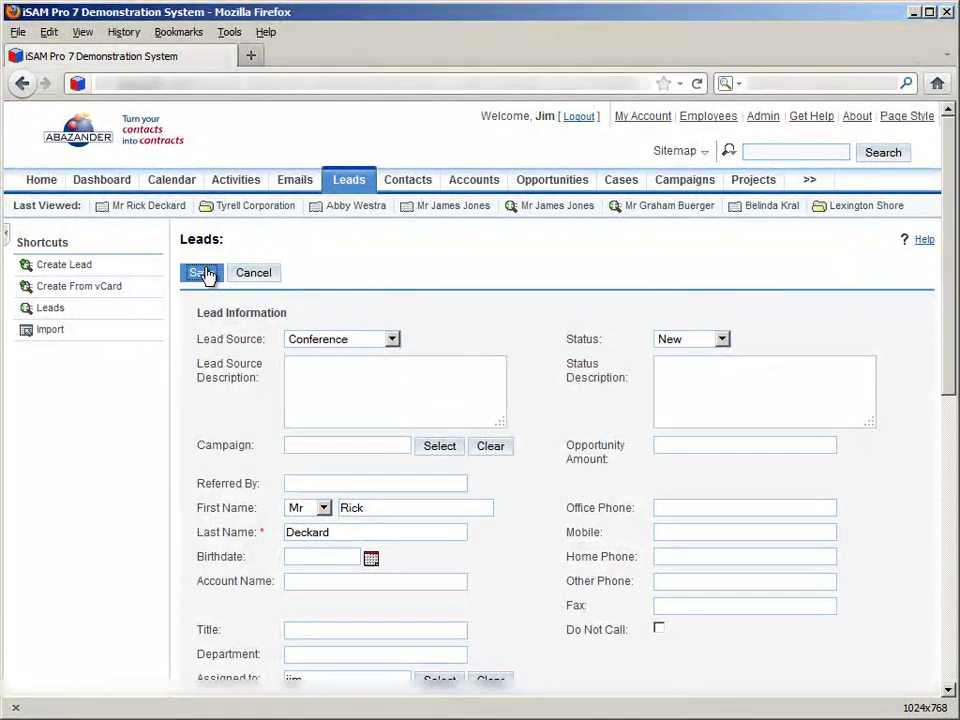
click(203, 273)
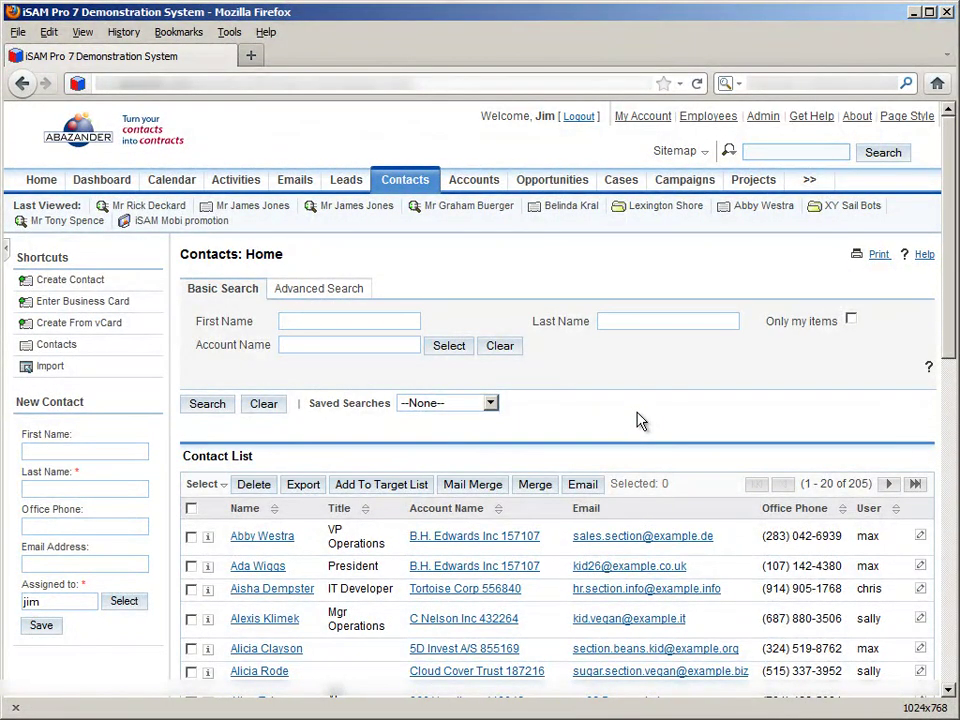
Start a new contact titled Mr, same first and last name, lead source Word of mouth
click(100, 281)
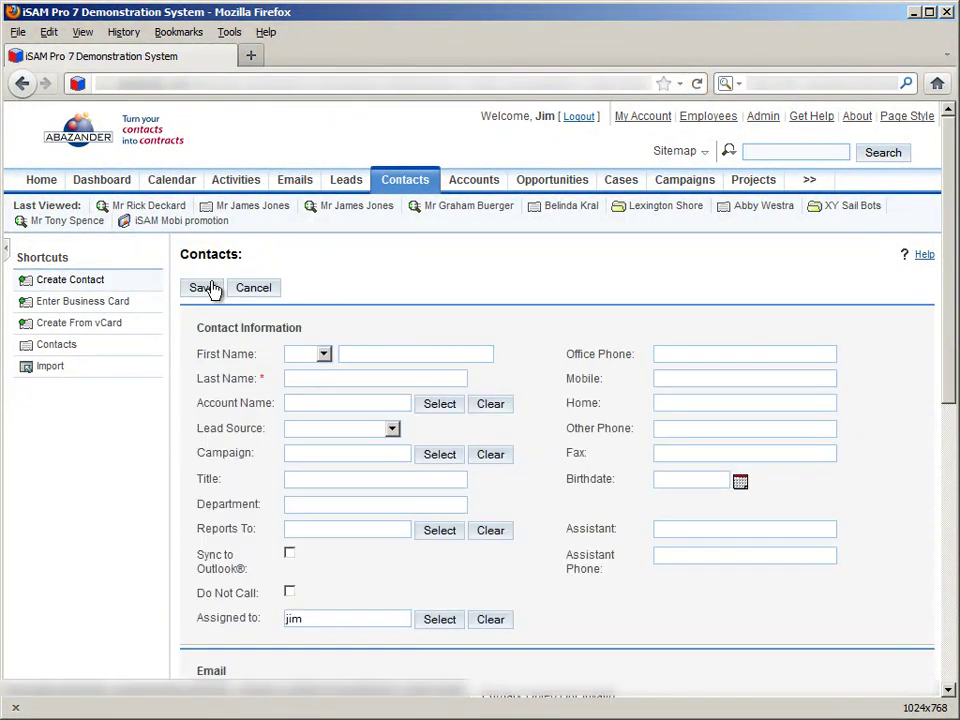
click(322, 356)
click(320, 381)
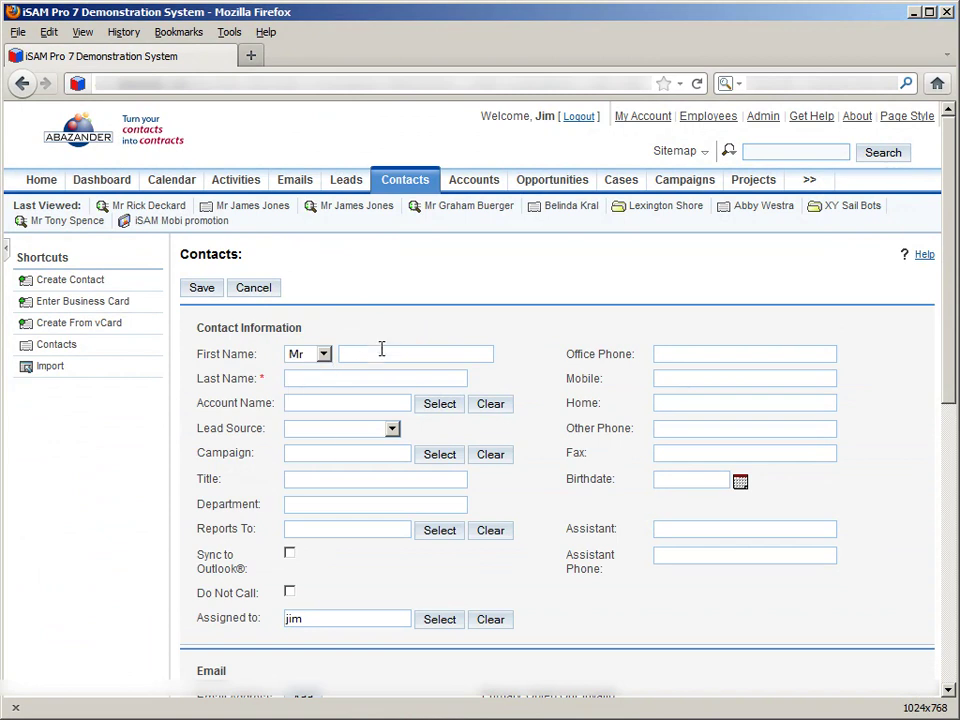
click(381, 348)
text(Rick)
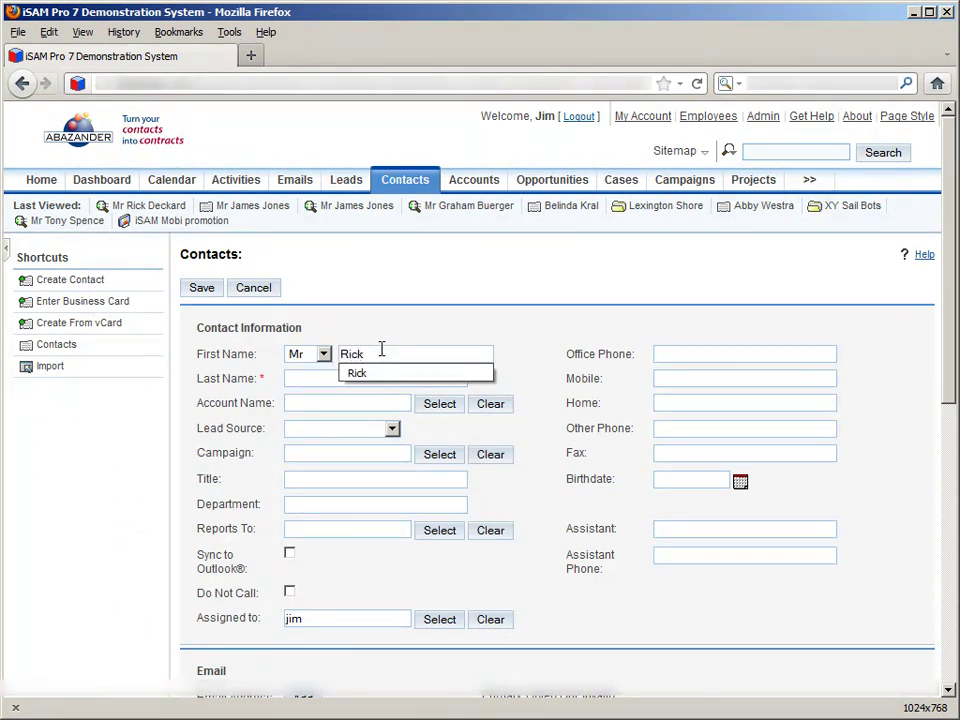
click(360, 374)
click(333, 378)
text(Dec)
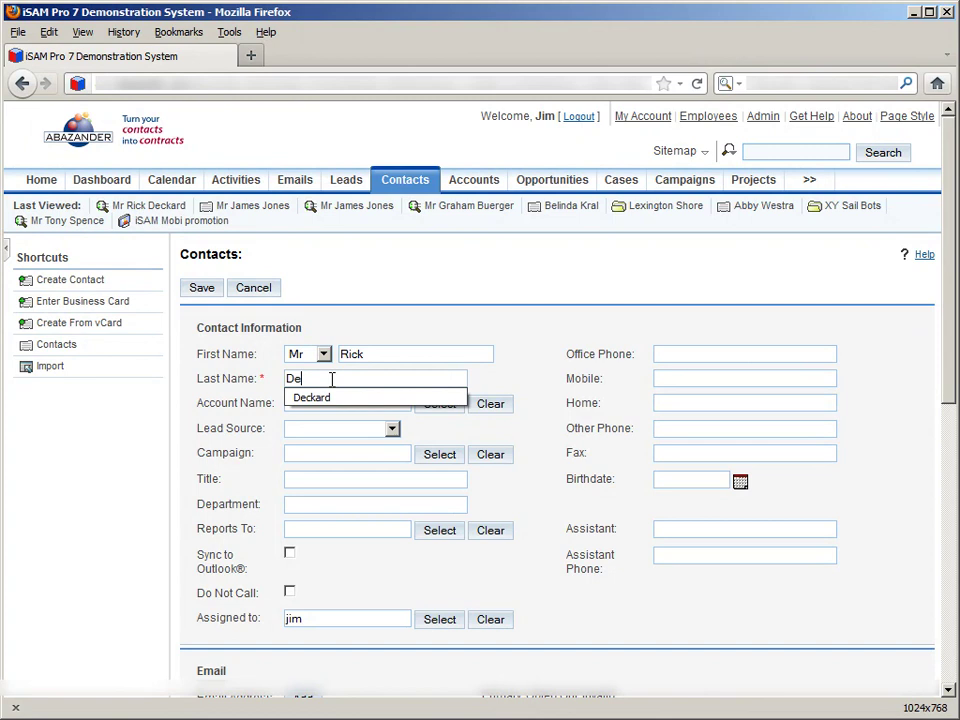
click(334, 397)
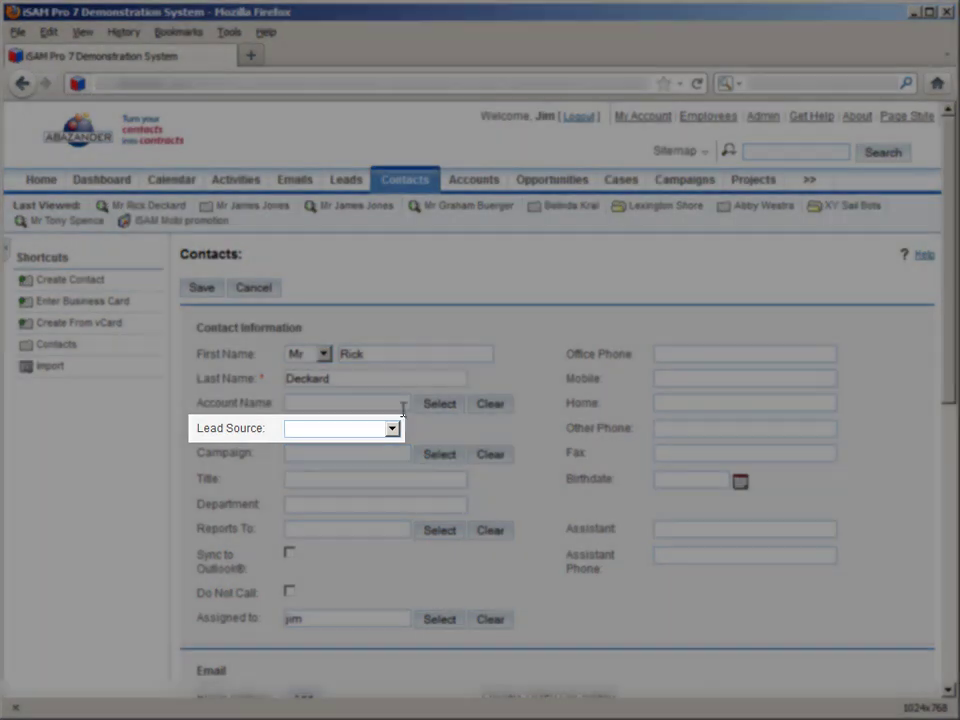
click(392, 429)
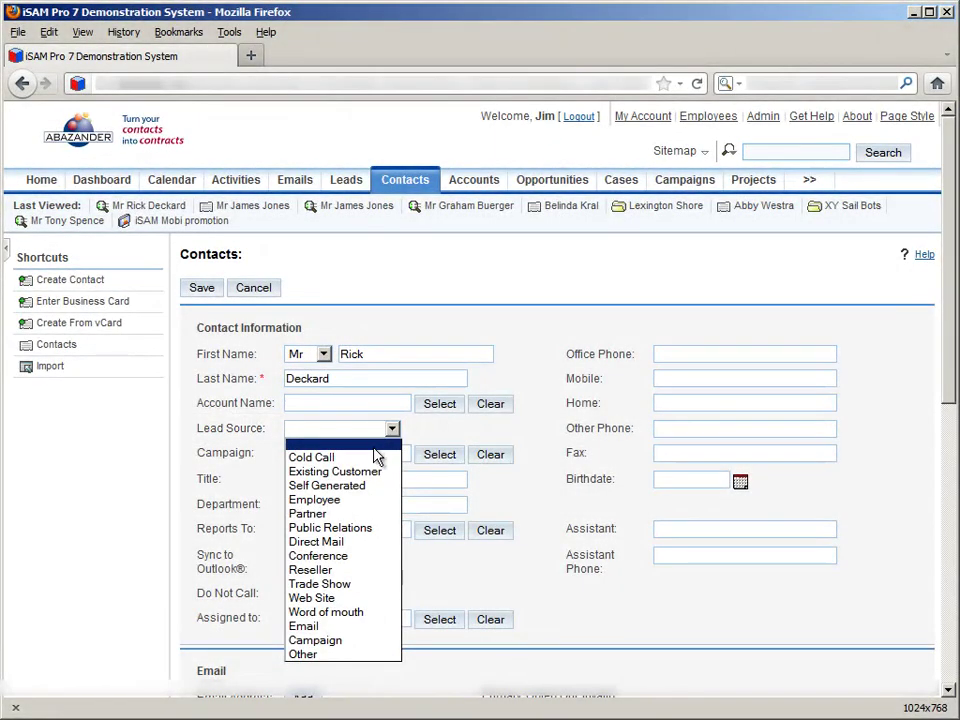
click(354, 612)
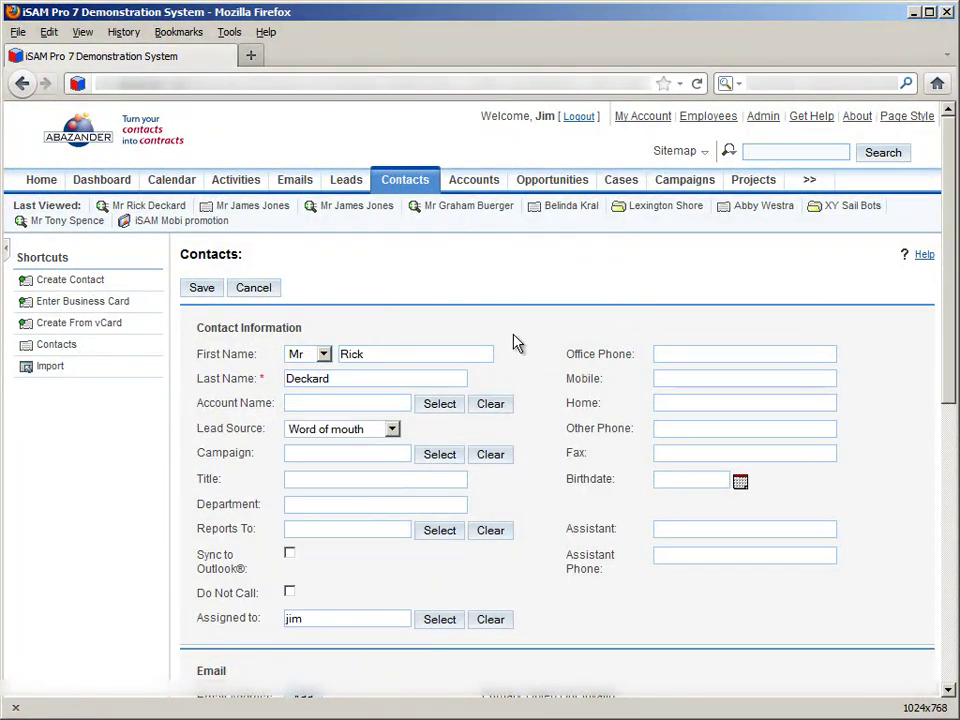
Save the new contact
click(204, 292)
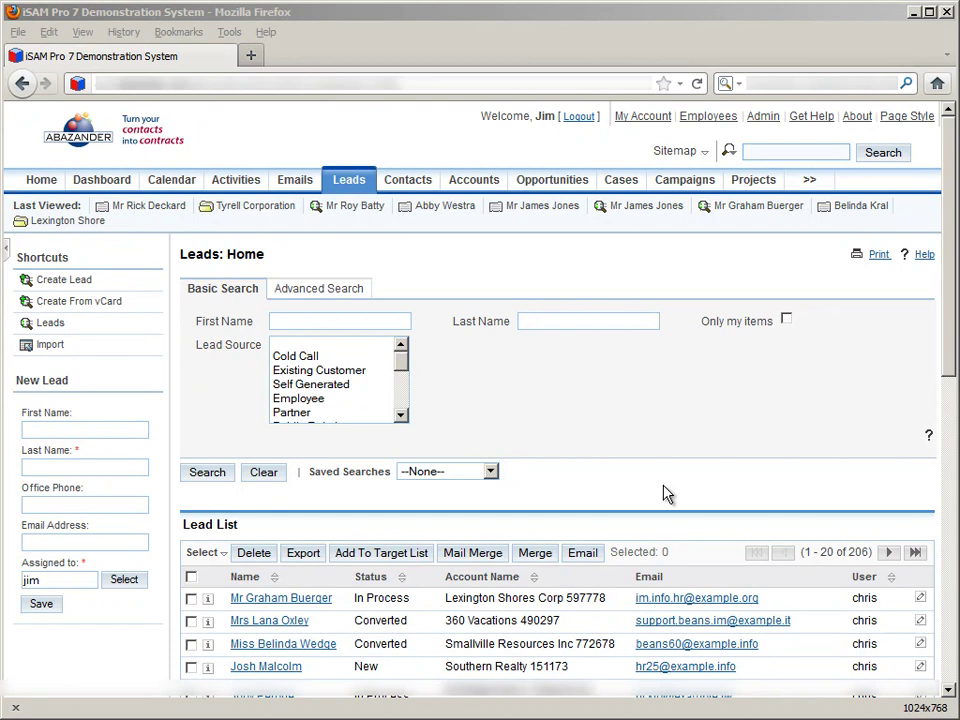
Look over the Accounts list, then return to the Contacts list
click(476, 184)
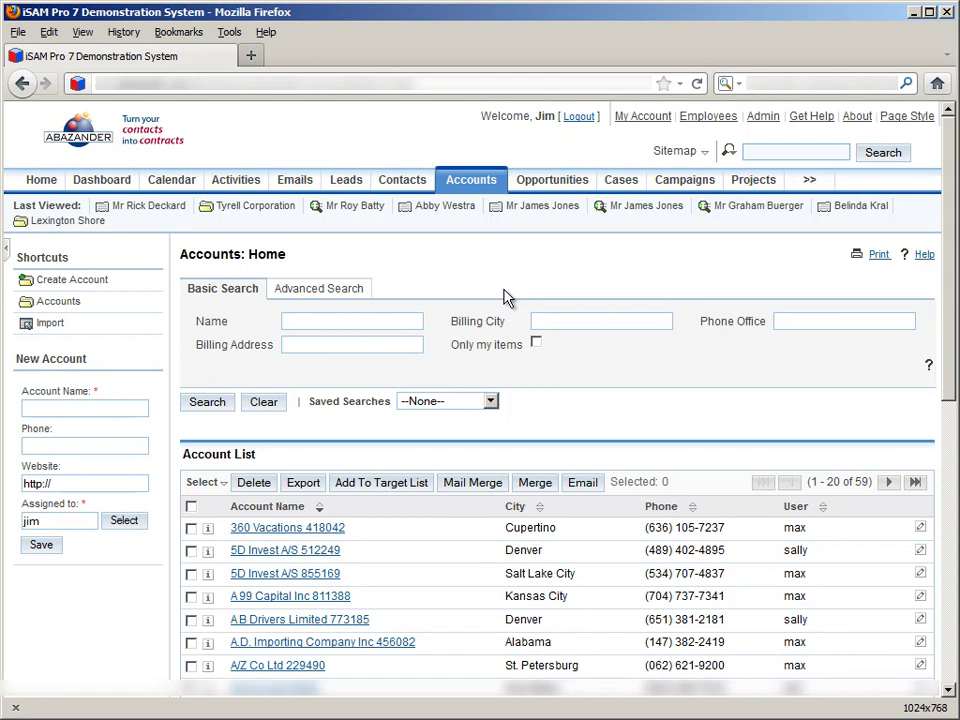
click(410, 188)
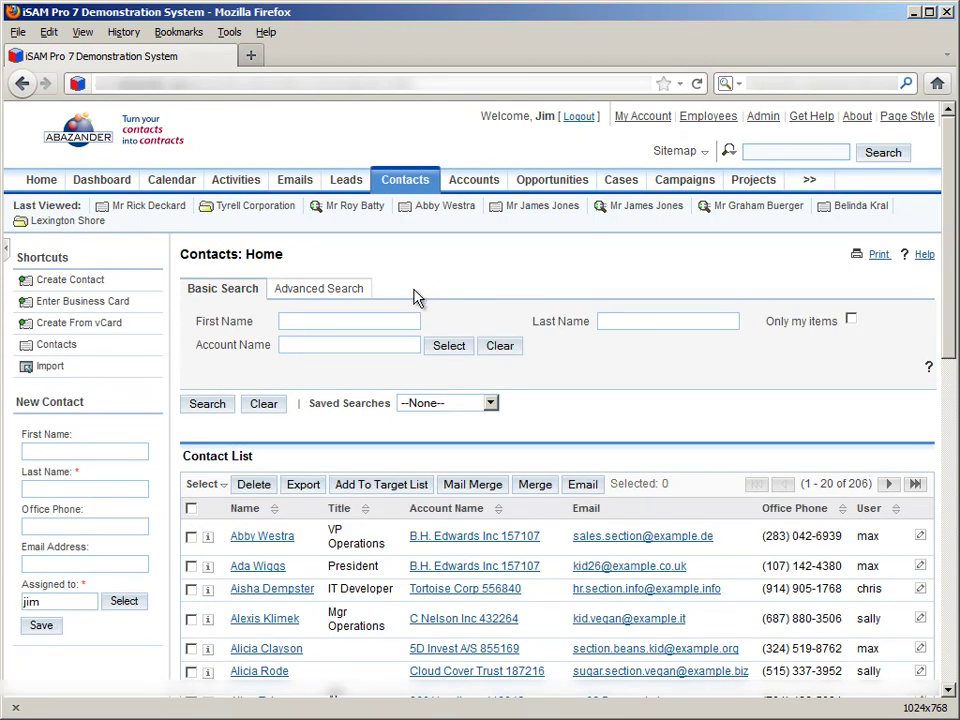
Search contacts by the person's first and last name and open the matching record
click(343, 325)
text(rick)
click(617, 321)
text(deckard)
click(203, 405)
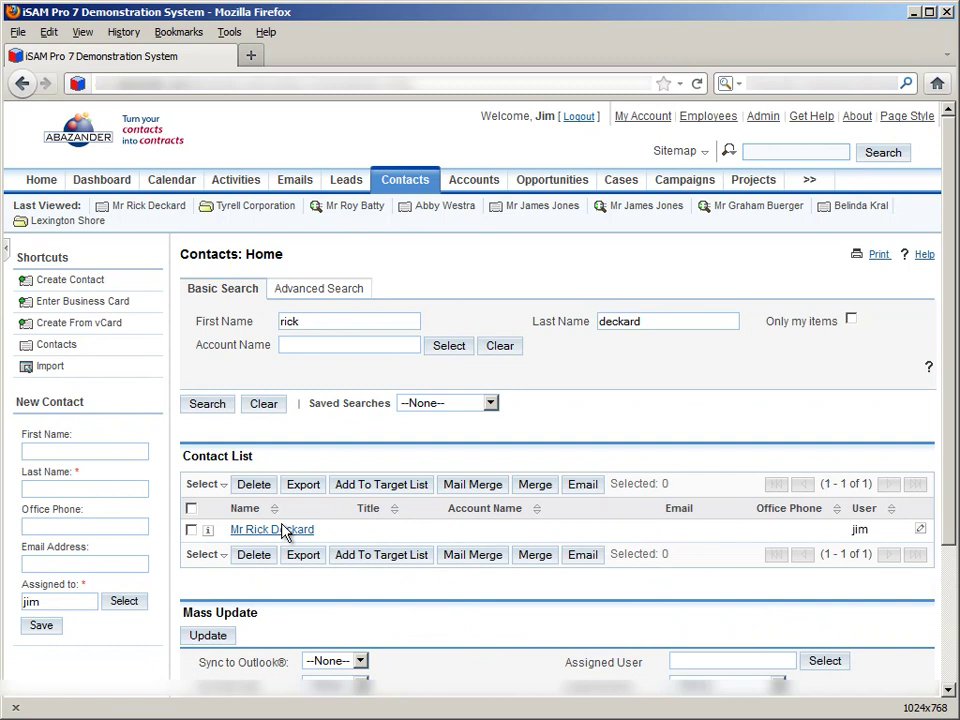
click(280, 532)
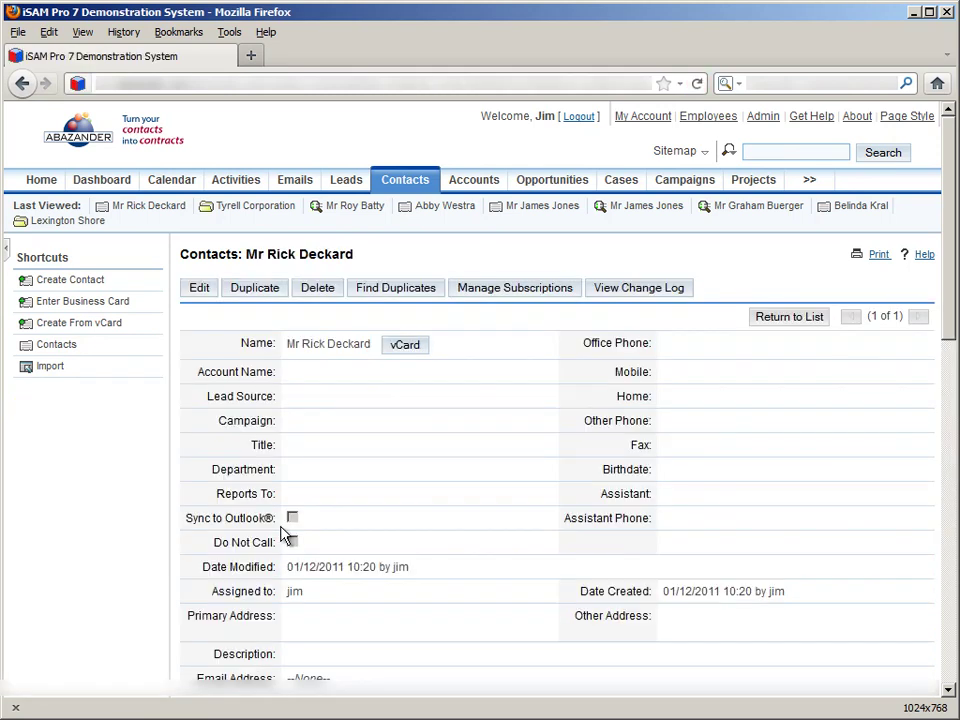
Set the contact's account to Tyrell Corporation and save
click(200, 291)
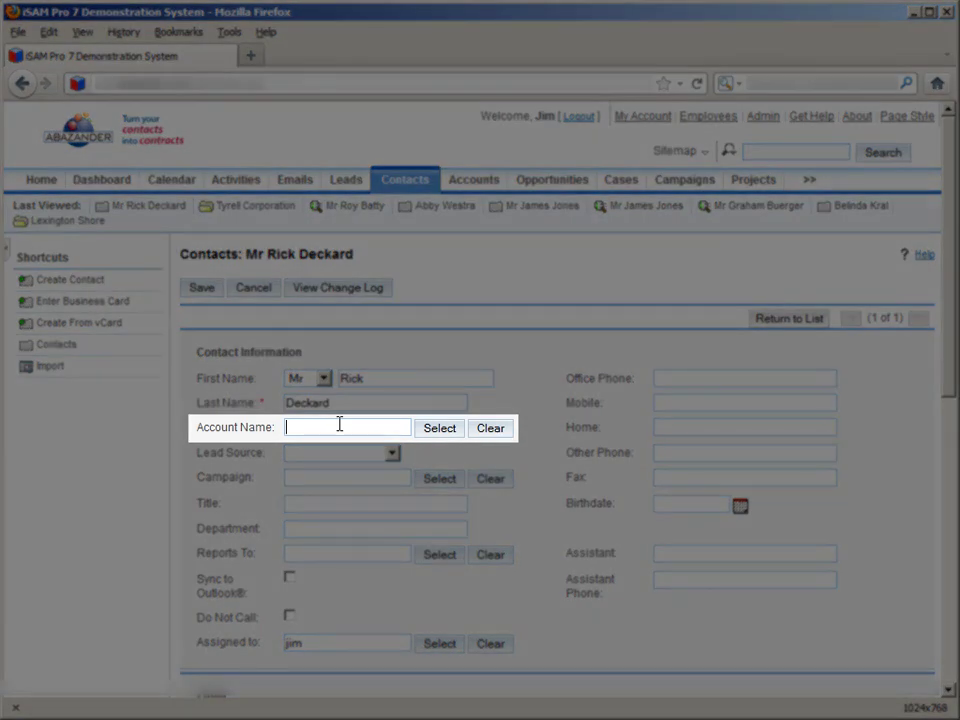
text(Tyrell Corporation)
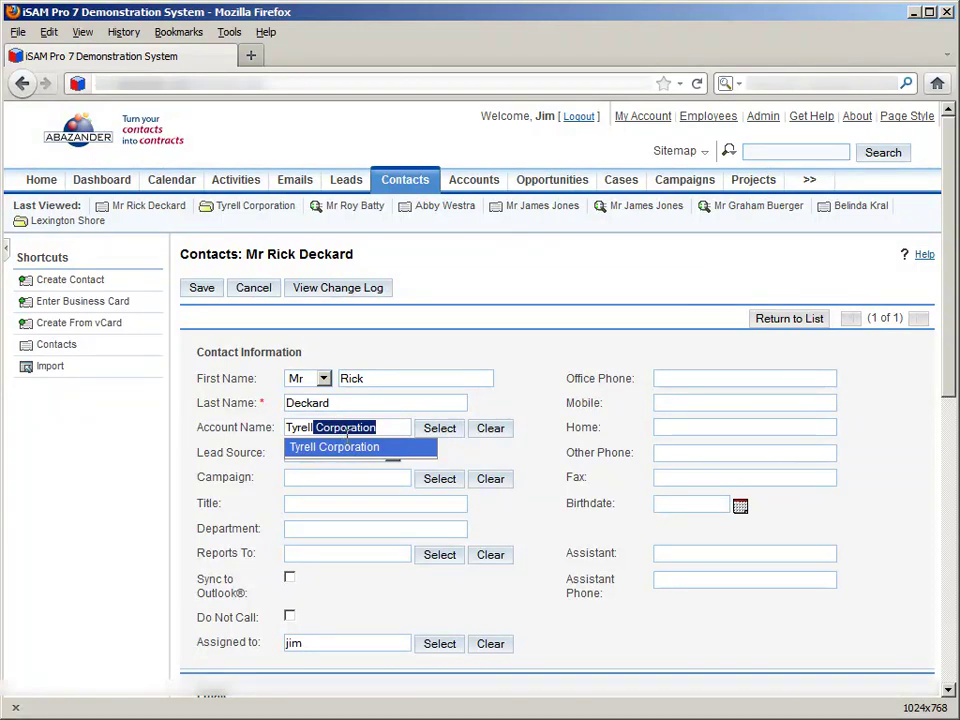
click(353, 448)
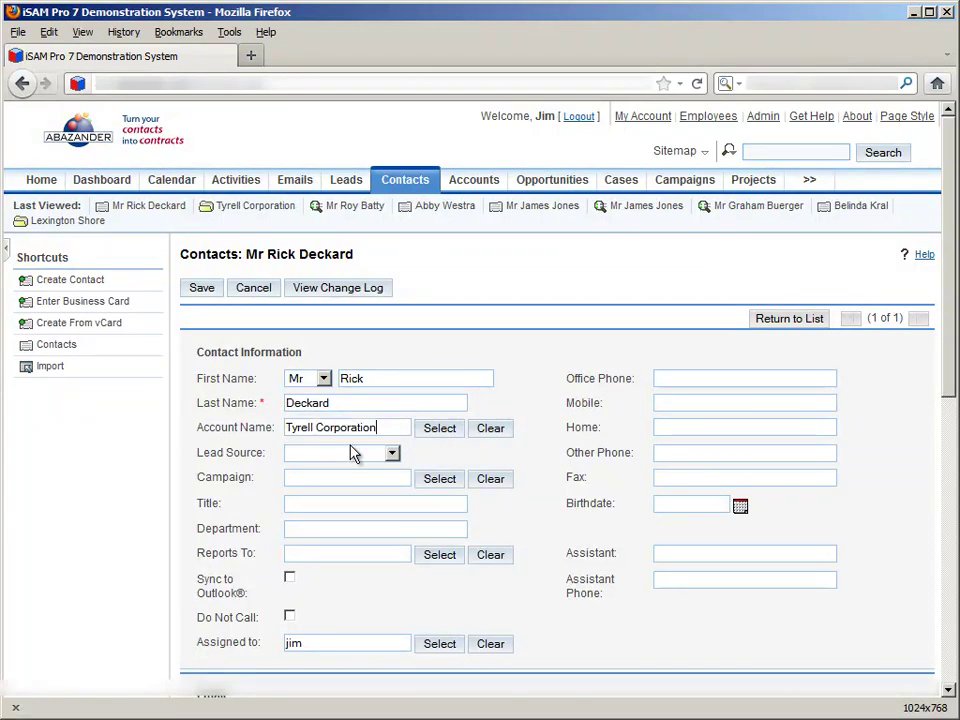
click(192, 293)
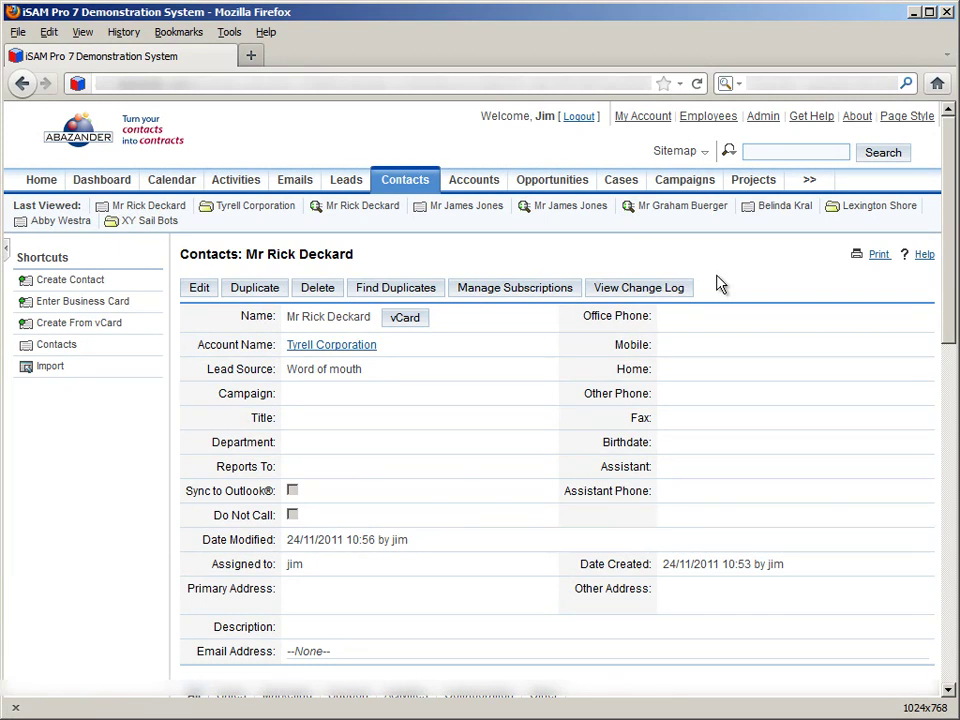
Start a new opportunity named 'Artificial Intelligence Job' with amount 100
click(574, 190)
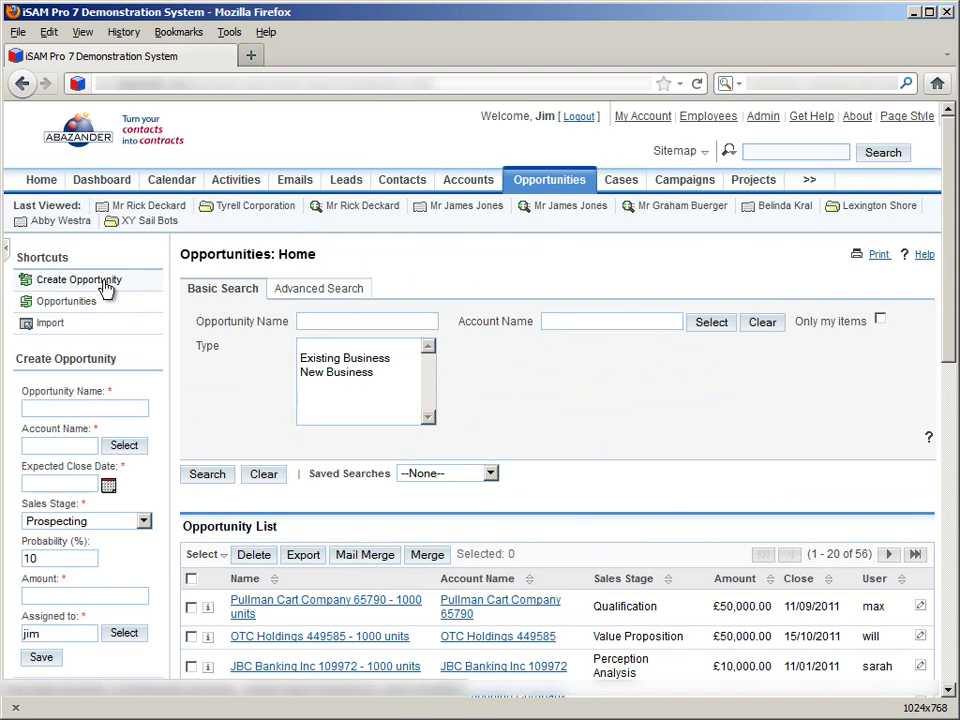
click(106, 283)
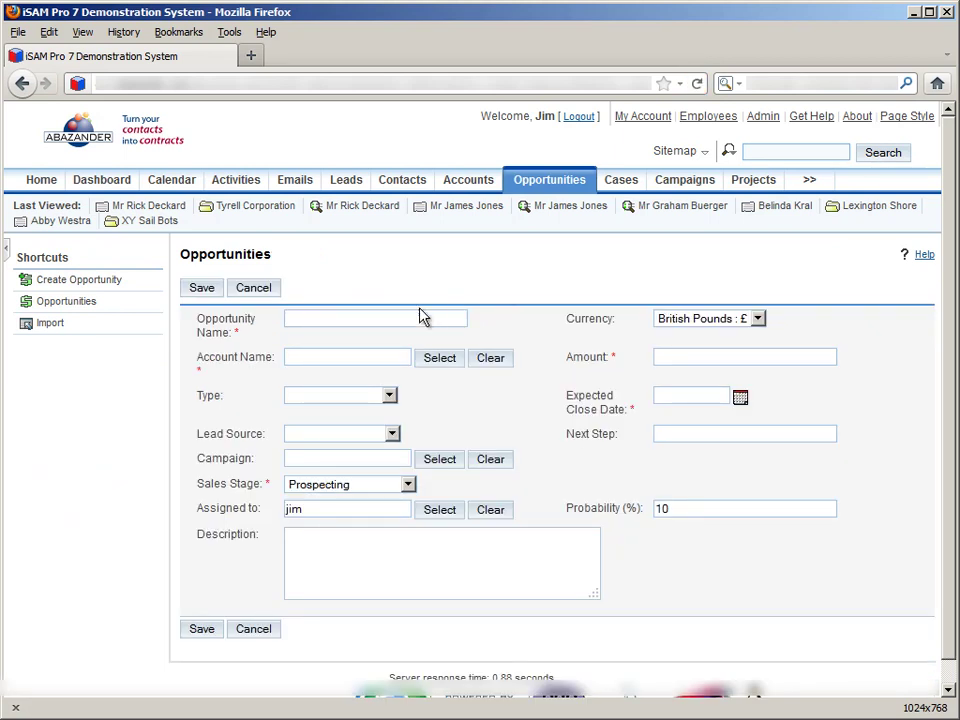
click(342, 315)
text(Artificial )
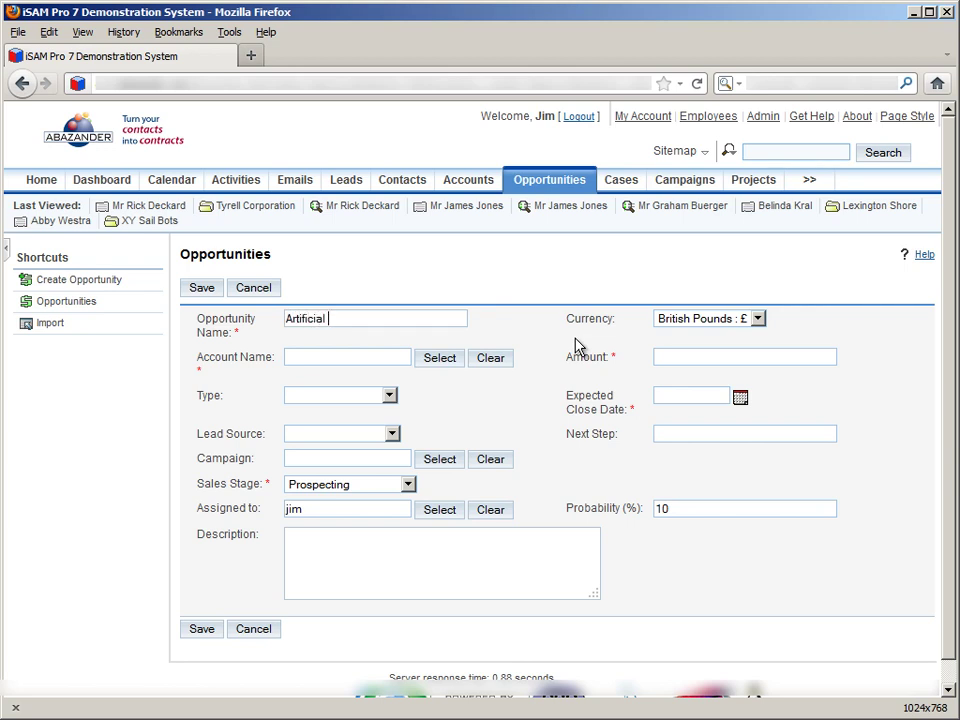
text(Intelligence Job)
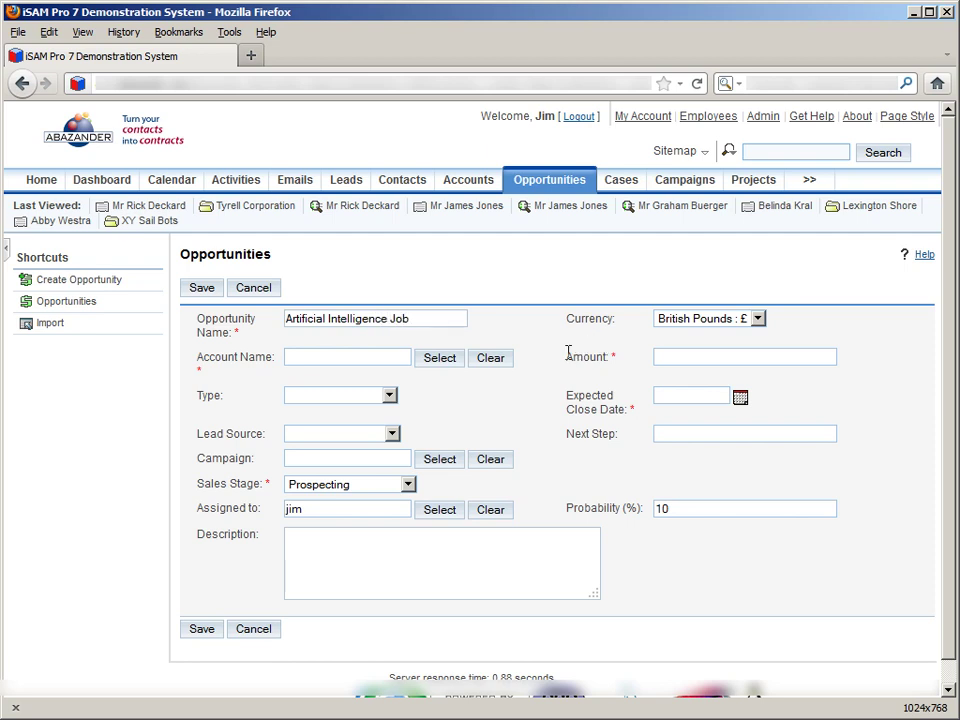
click(721, 357)
text(100)
Assign account Tyrell Corporation, close date 24/11/2011, and save the opportunity
click(357, 363)
text(Tyrell Corporation)
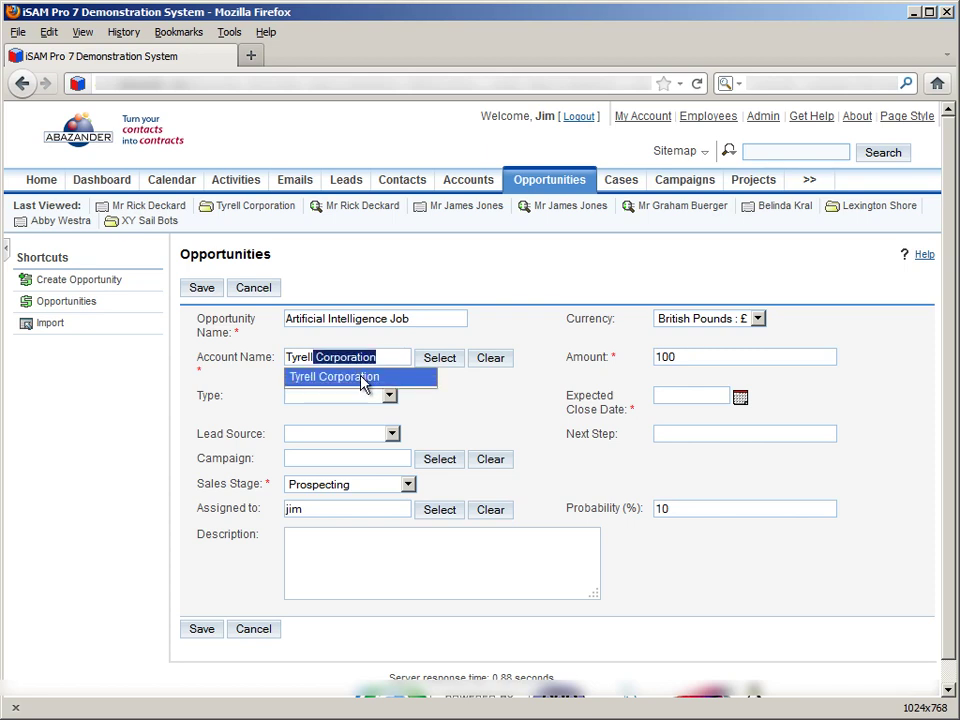
click(362, 380)
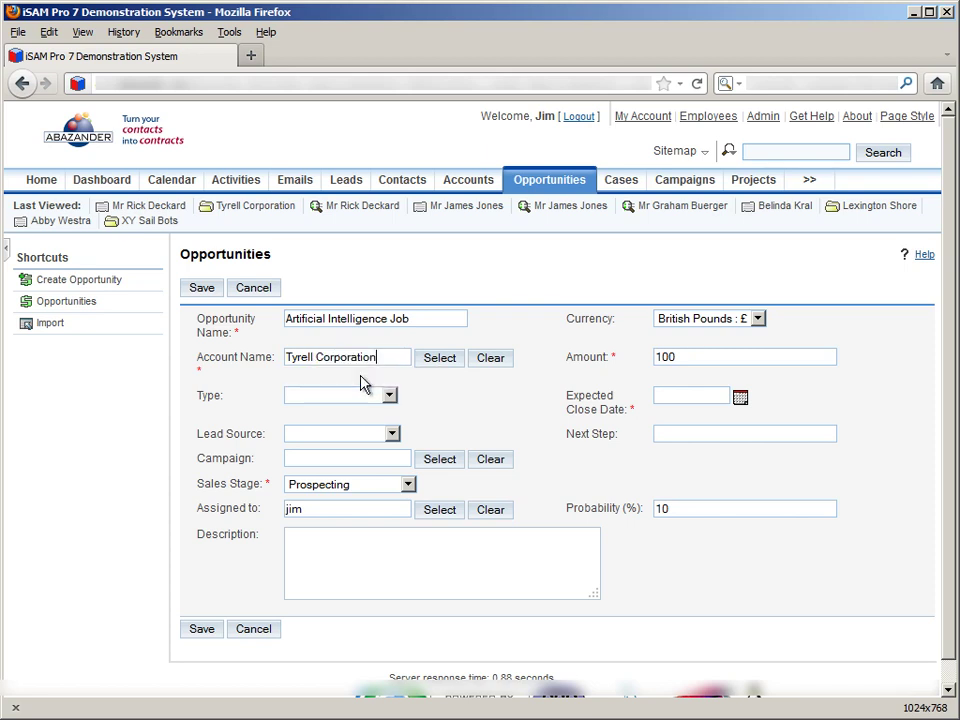
click(740, 398)
click(684, 529)
click(201, 290)
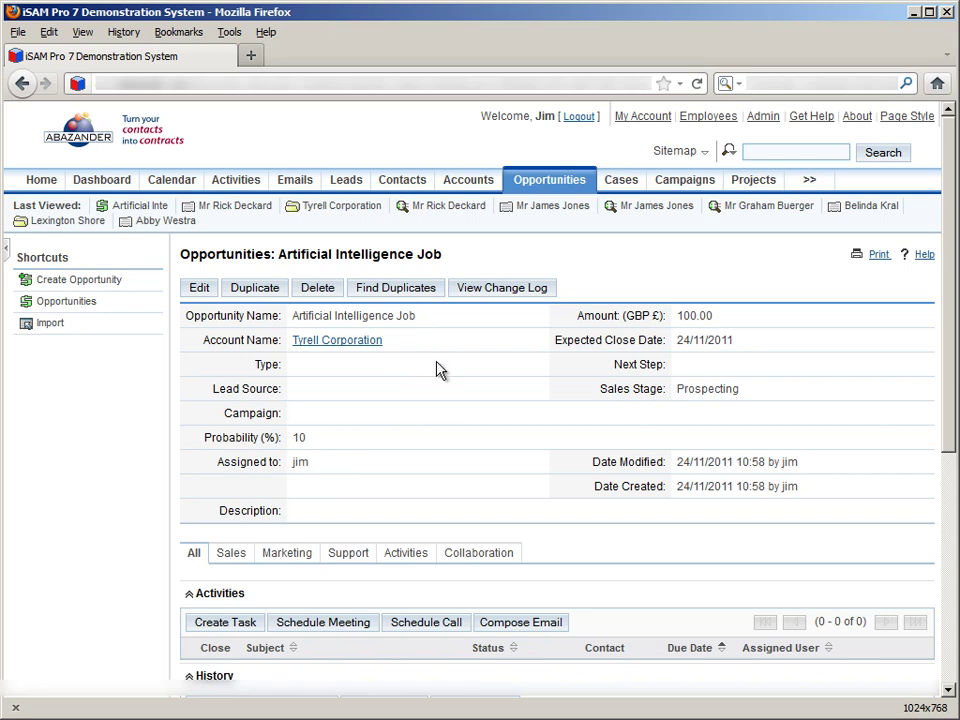
Change the opportunity's probability to 25 and sales stage to Needs Analysis
click(199, 290)
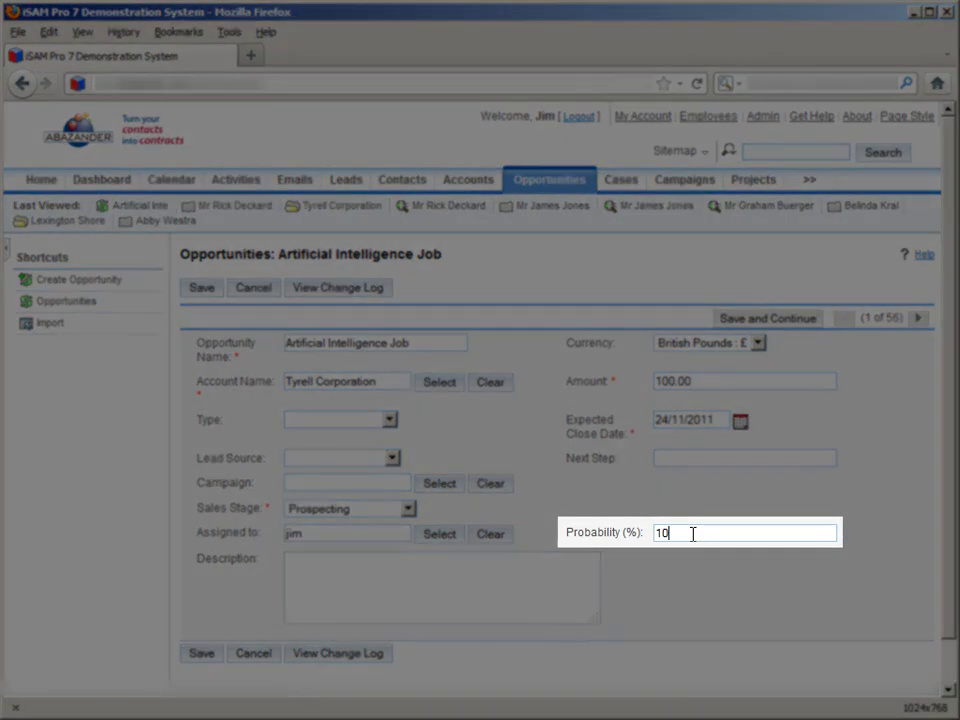
double_click(692, 533)
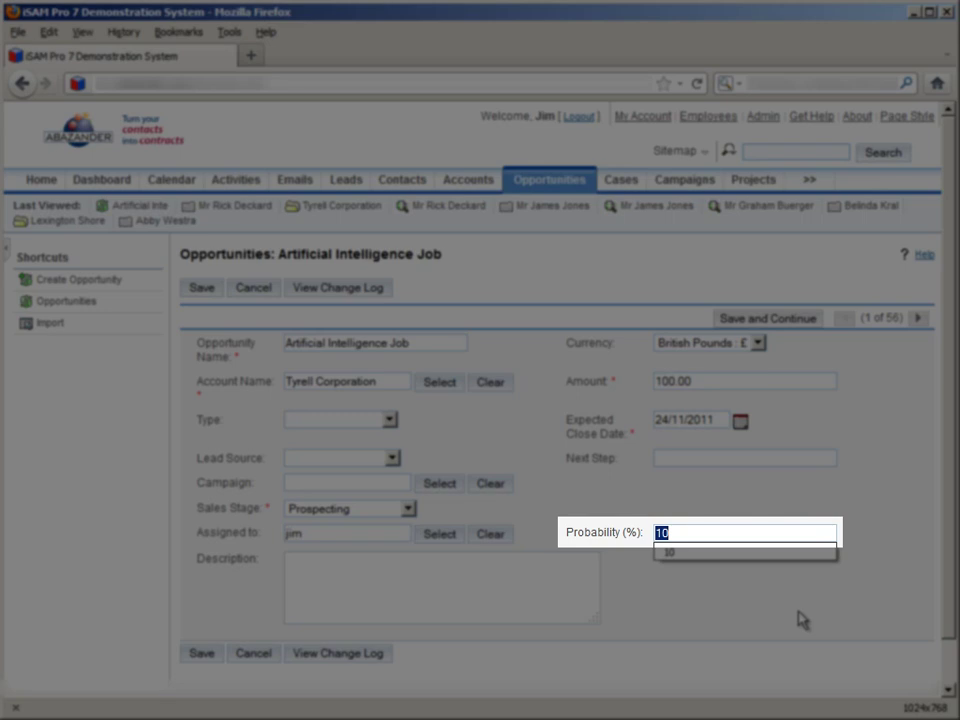
text(25)
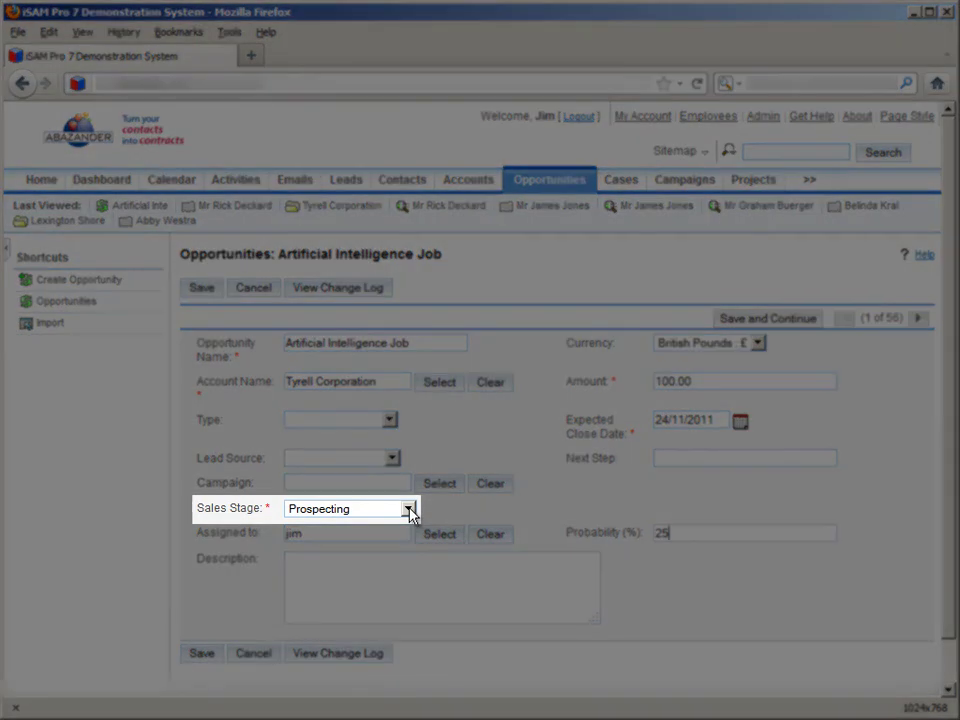
click(408, 509)
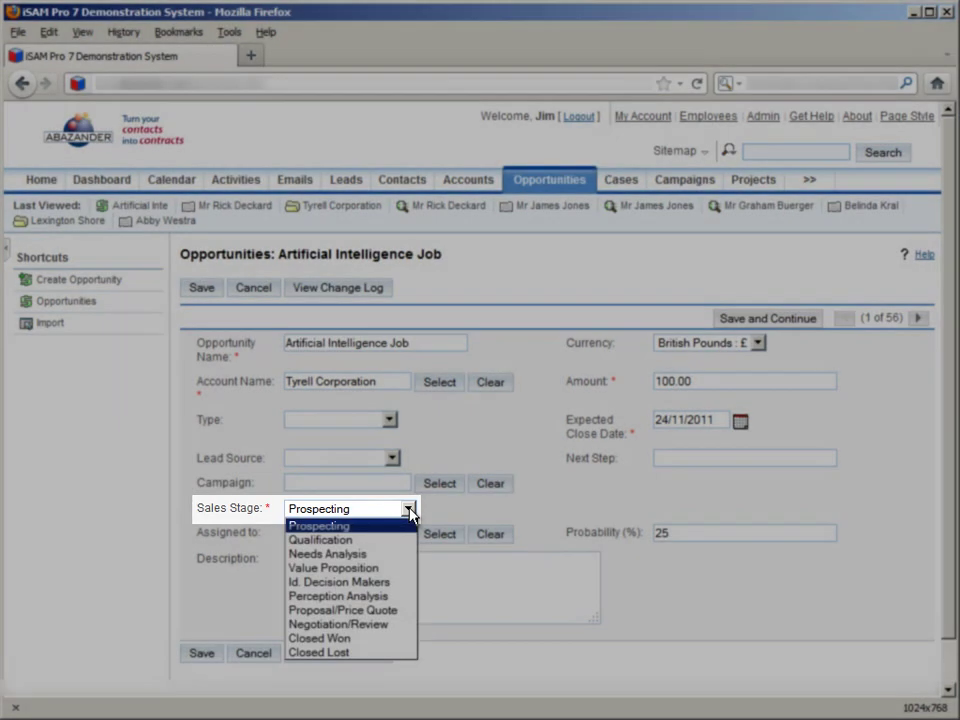
click(330, 554)
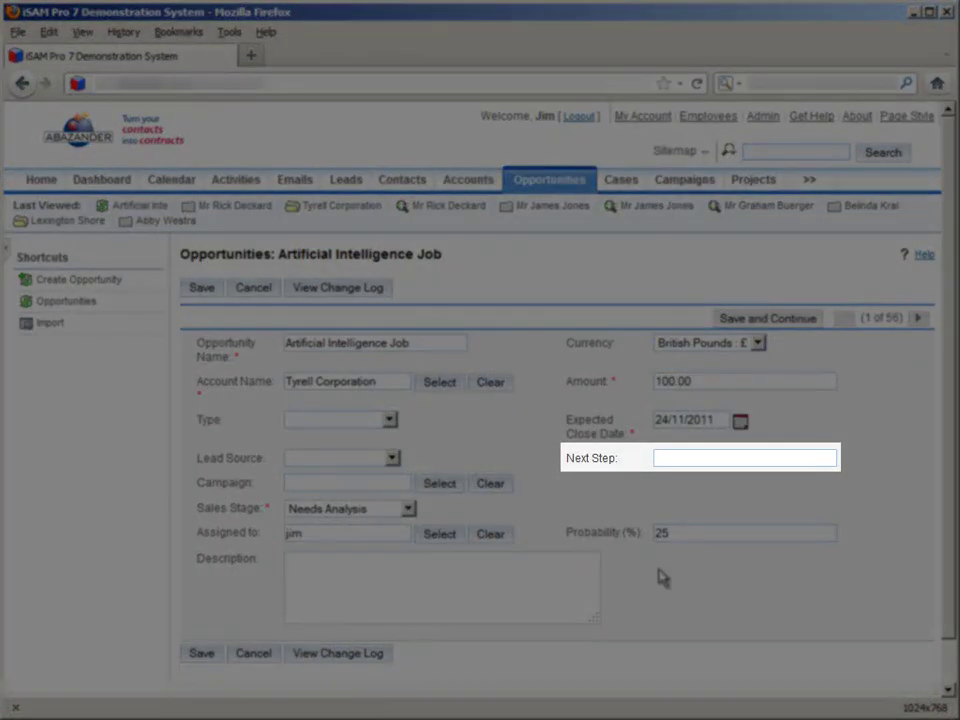
click(680, 457)
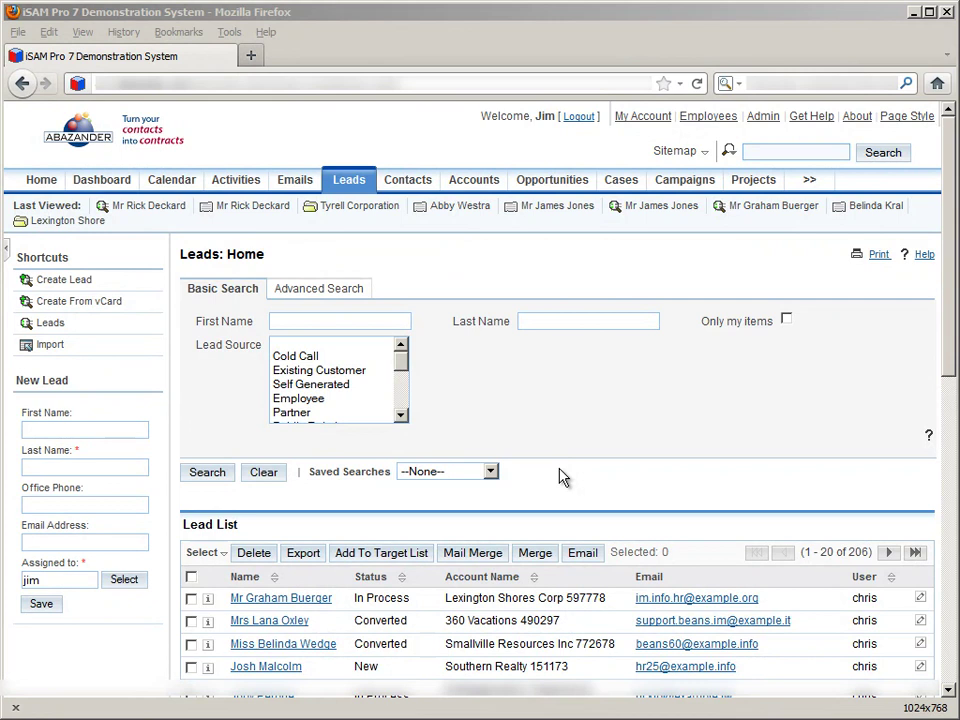
Create and save a lead with source Cold Call, salutation Mr, and the person's first and last name
click(104, 281)
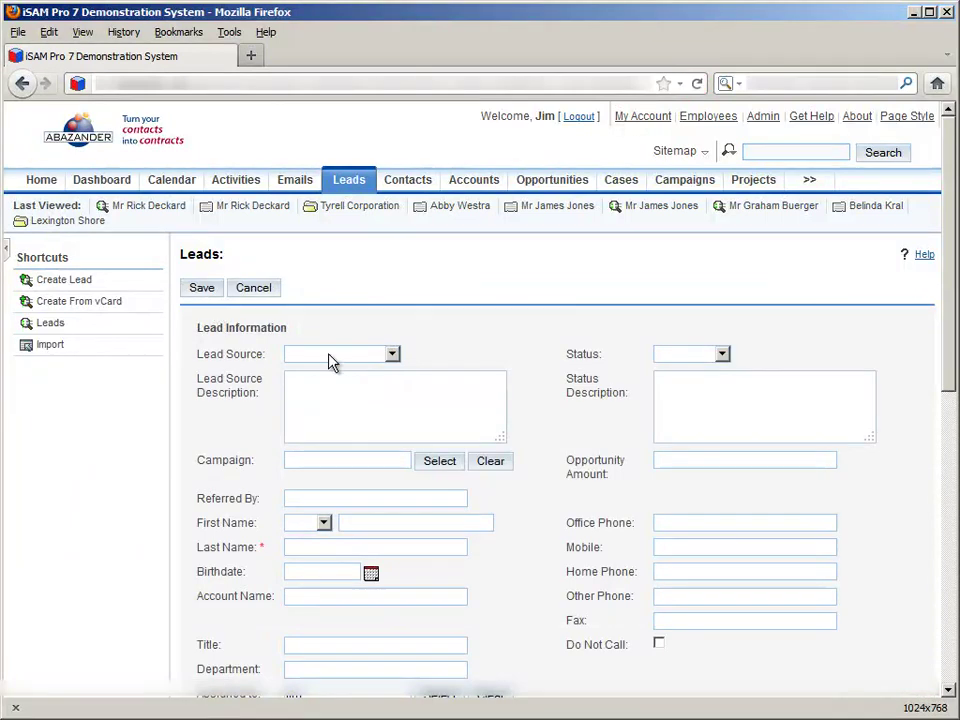
click(330, 358)
click(319, 386)
click(323, 525)
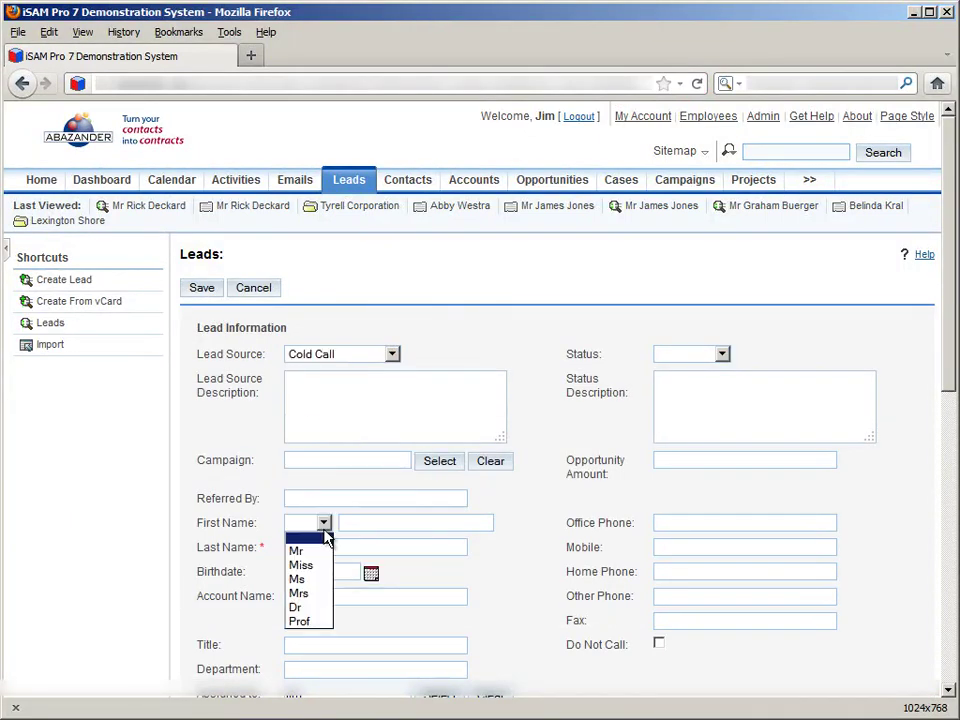
click(322, 551)
click(368, 518)
text(Ro)
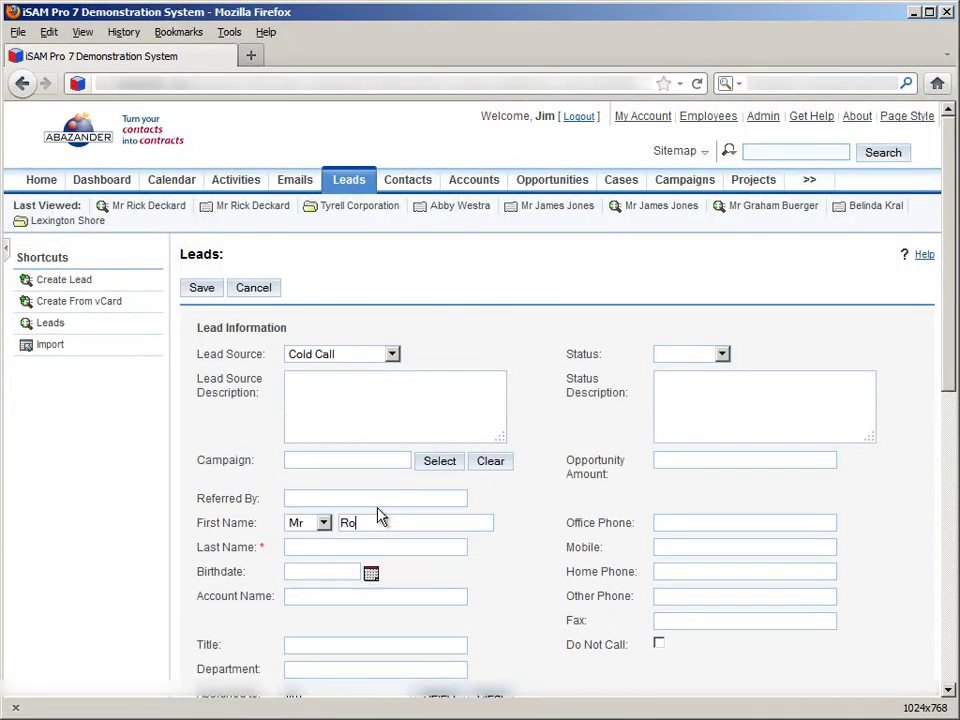
text(y)
key(Tab)
text(Batty)
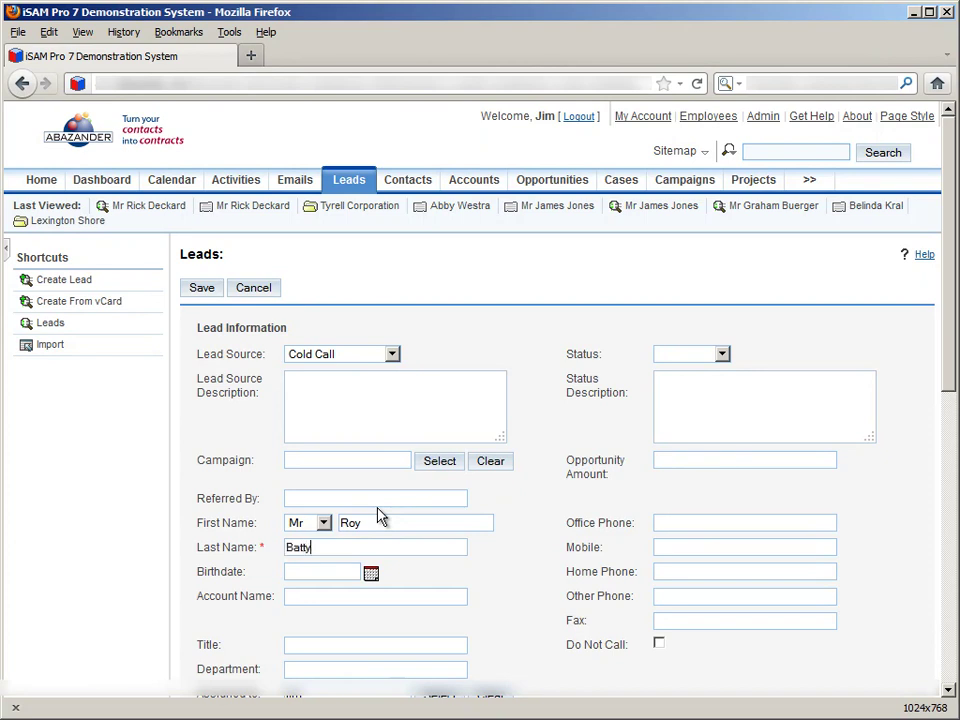
click(200, 289)
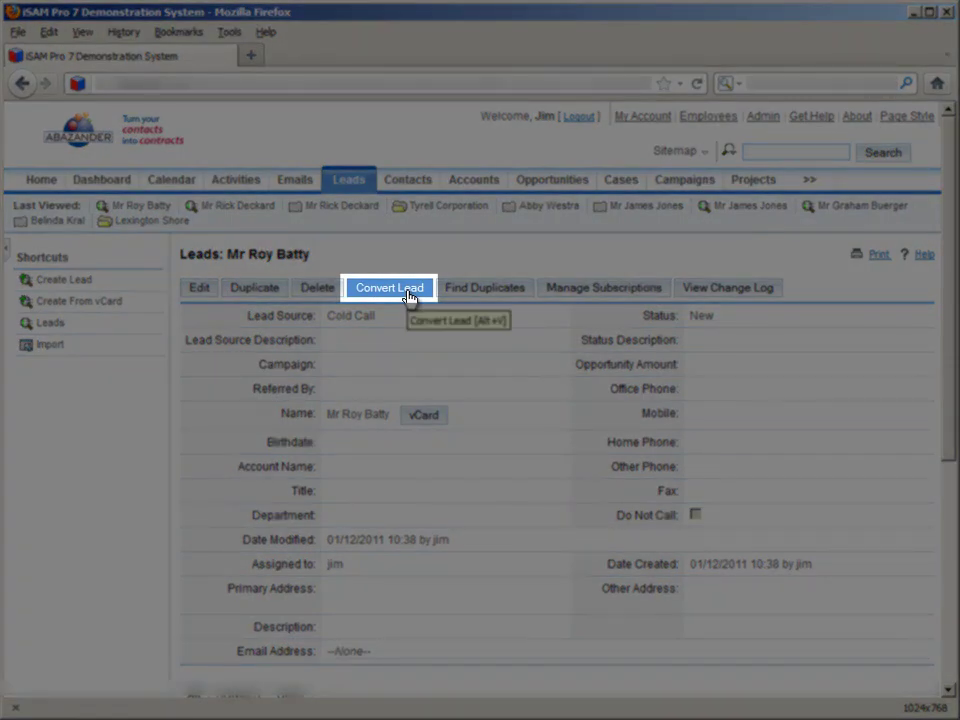
Start Convert Lead on the lead's detail view and review the conversion options
click(409, 293)
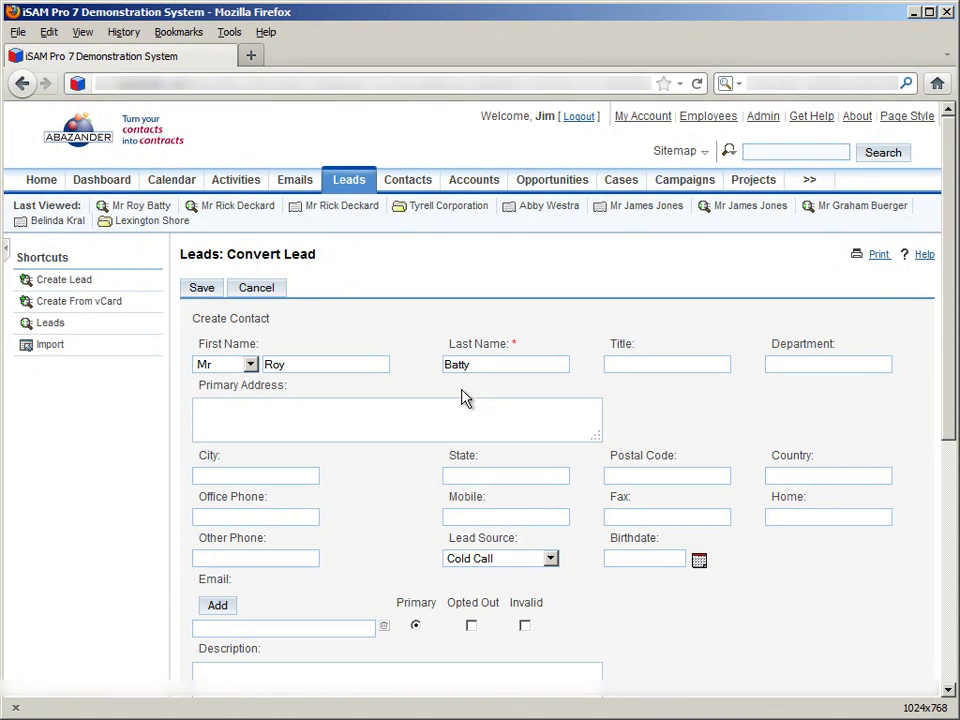
scroll(448, 454, down, 8)
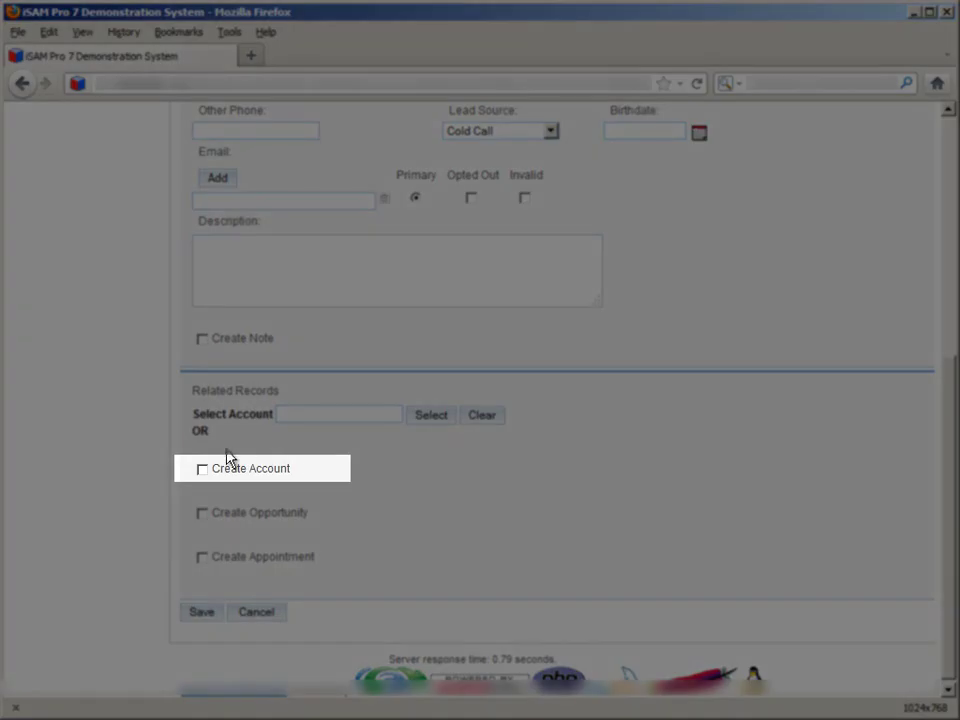
Tick Create Account, name the new account 'Baintronics Inc.', and save the conversion
click(203, 469)
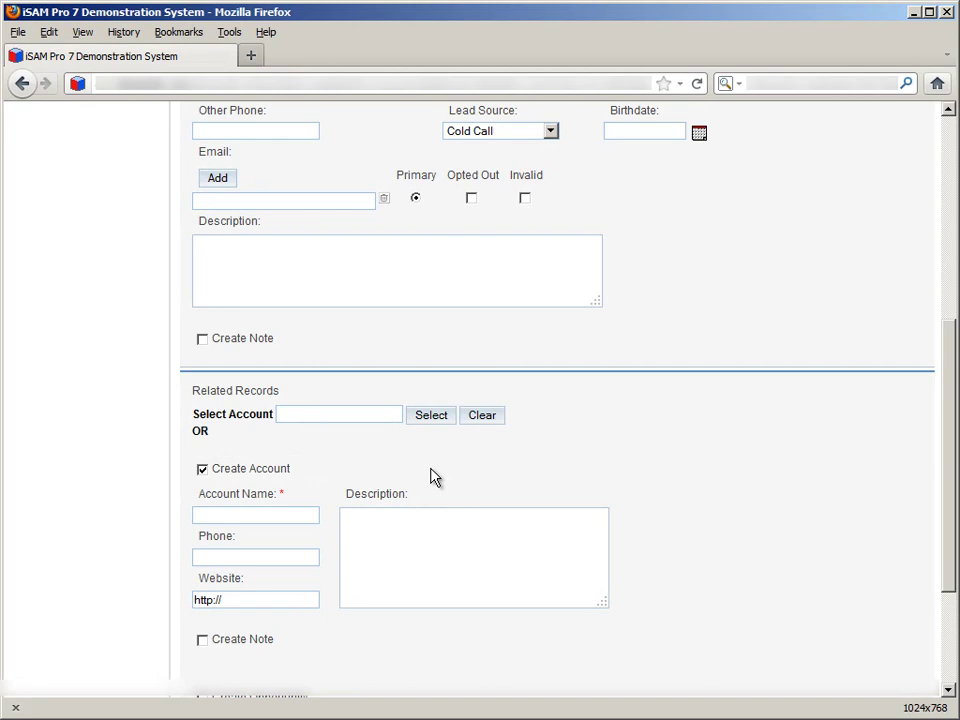
click(296, 517)
text(Baintronics Inc.)
scroll(564, 490, down, 2)
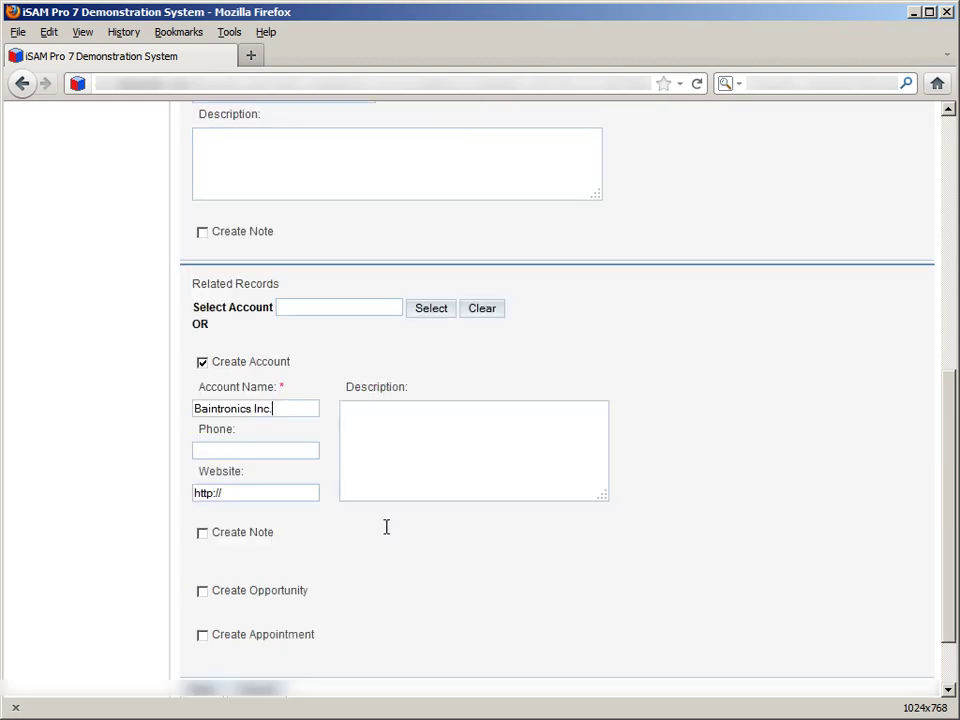
scroll(293, 552, down, 2)
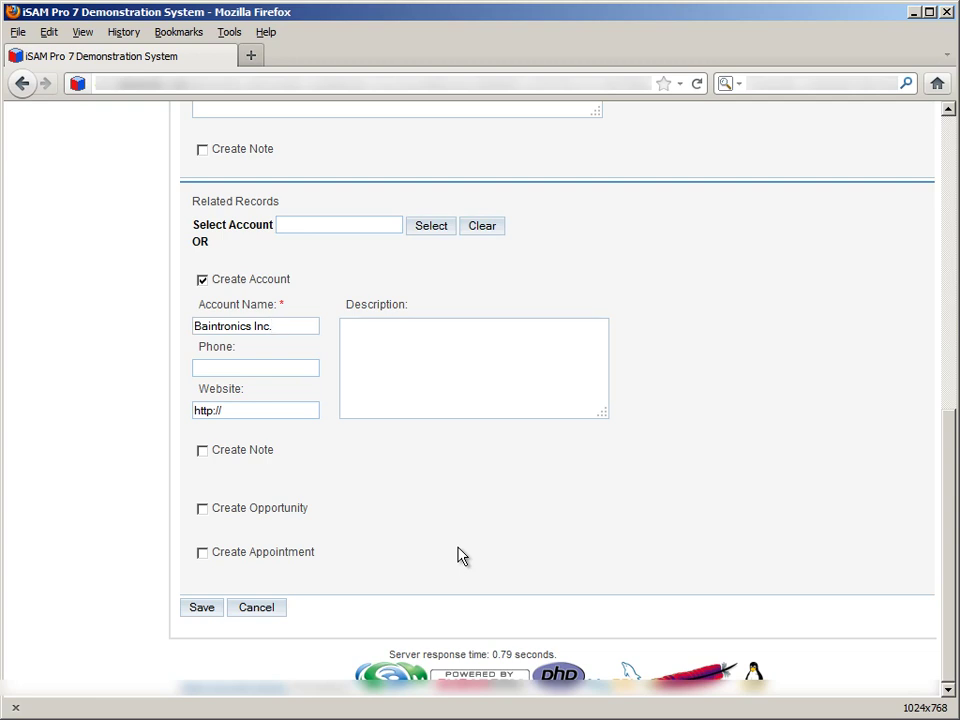
click(204, 612)
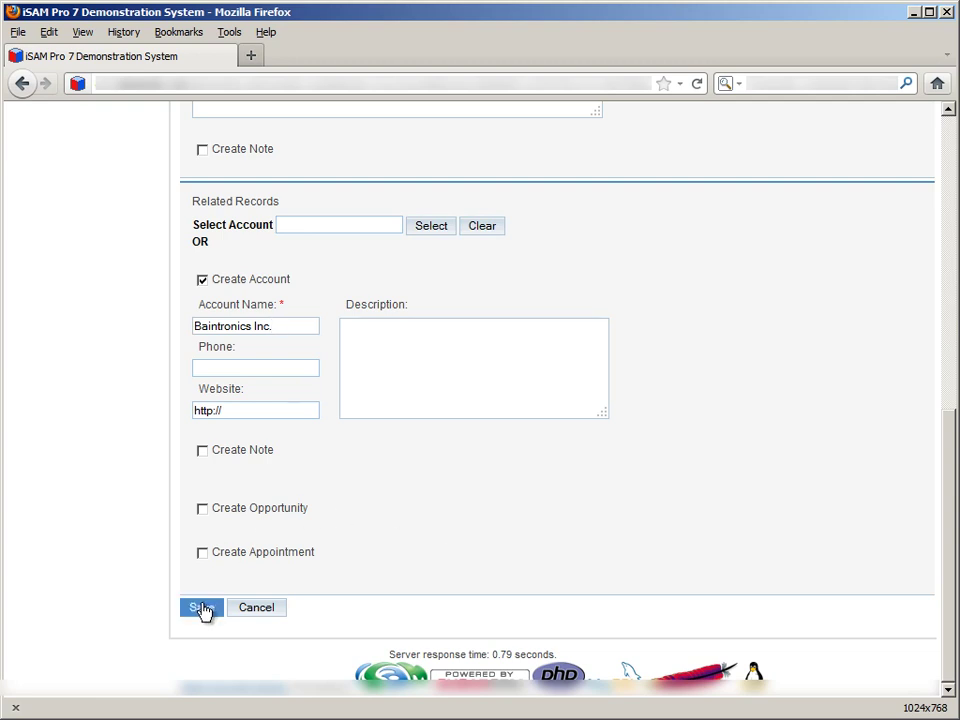